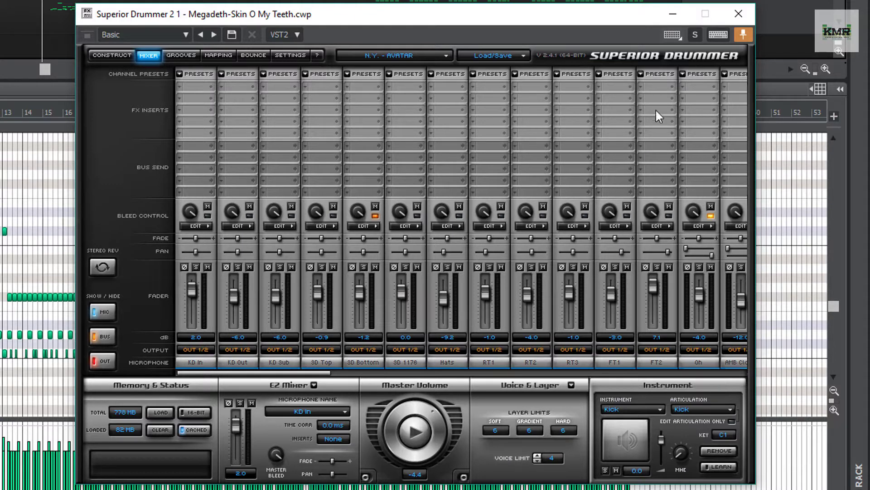
Look at the effects available for the first insert slot of the KD In channel
{"action": "left_click", "coordinate": [198, 94]}
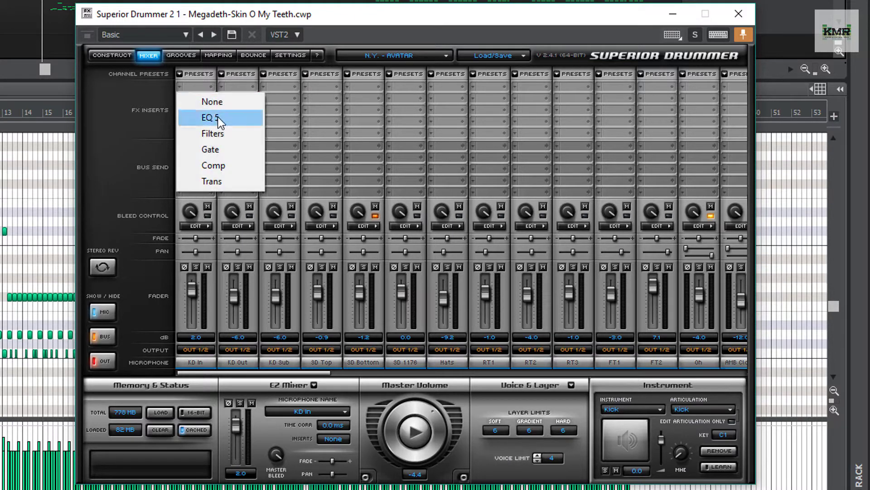
{"action": "left_click", "coordinate": [493, 33]}
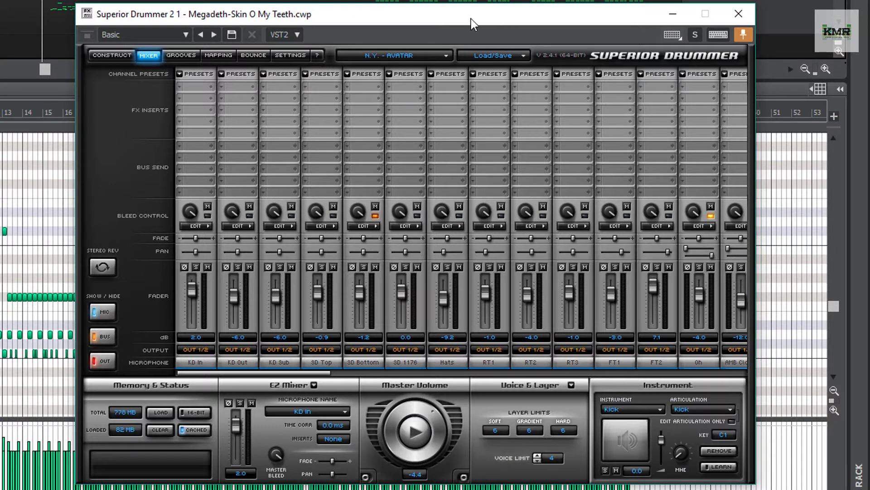
Hide the docked piano roll view behind the Superior Drummer window
{"action": "left_click", "coordinate": [408, 1]}
{"action": "key", "text": "d"}
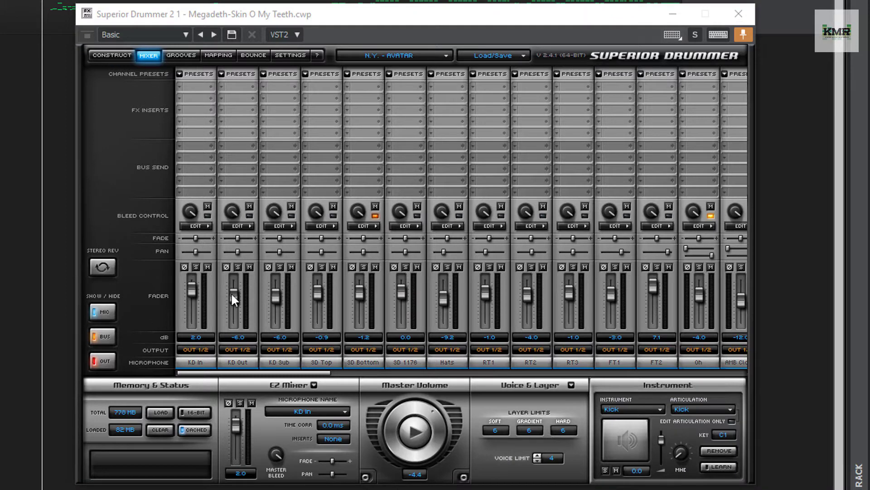
Route the SD Top and SD 1176 microphone channels together to Out 3/4 in the drum mixer
{"action": "left_click", "coordinate": [199, 363]}
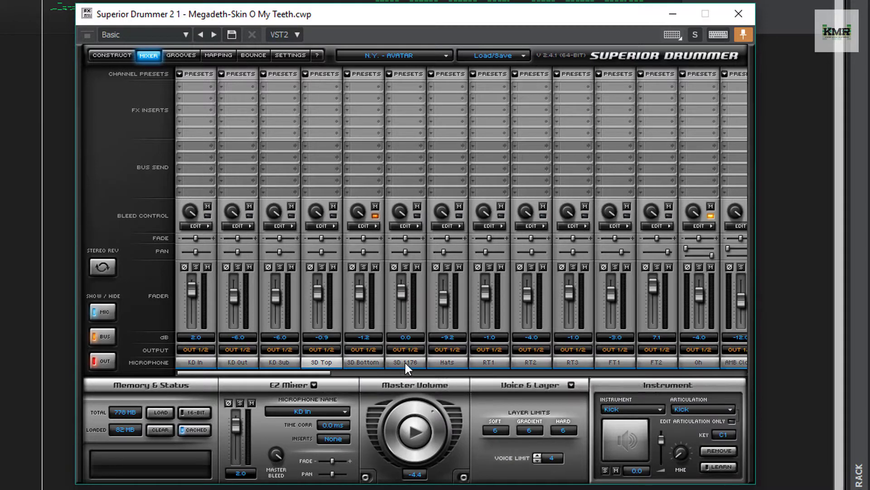
{"action": "left_click", "coordinate": [332, 351]}
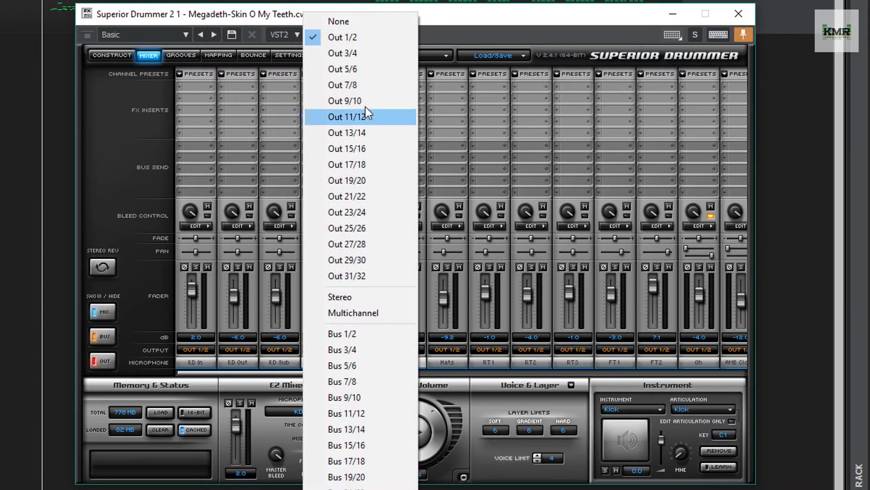
{"action": "left_click", "coordinate": [344, 53]}
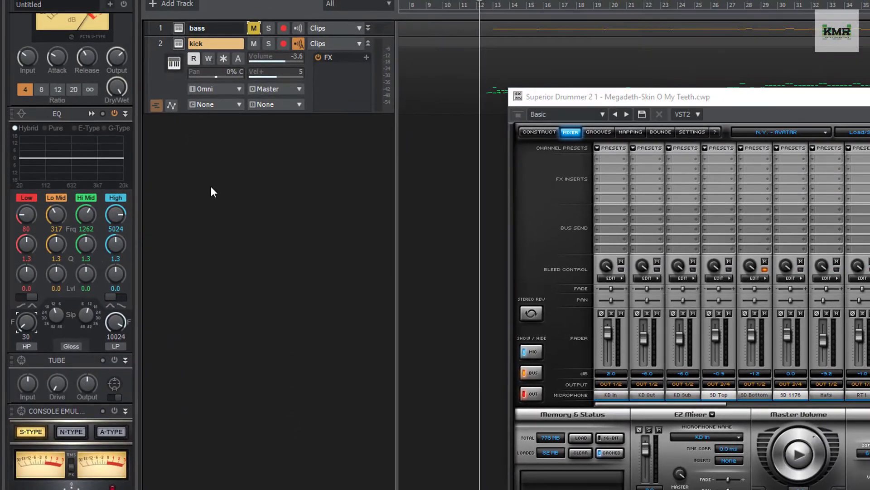
Insert an audio track below the kick track and set its input to Superior Drummer 2 1, S3/4: Stereo
{"action": "right_click", "coordinate": [246, 118]}
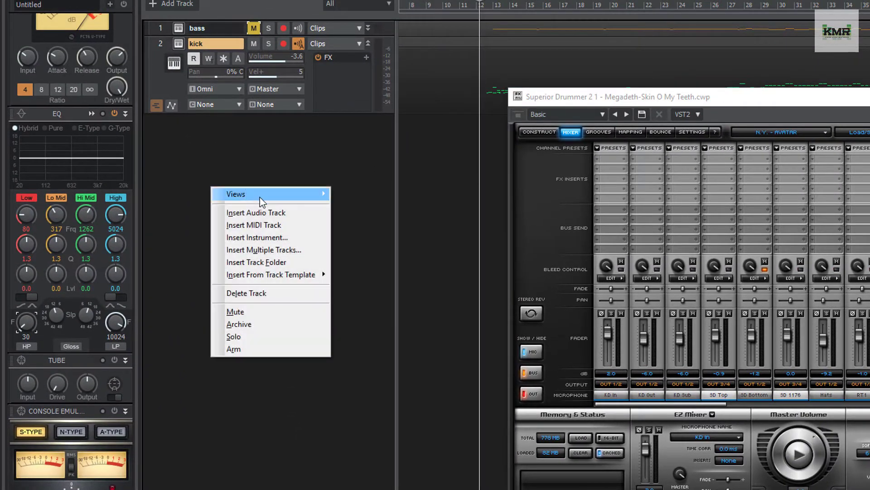
{"action": "left_click", "coordinate": [262, 213]}
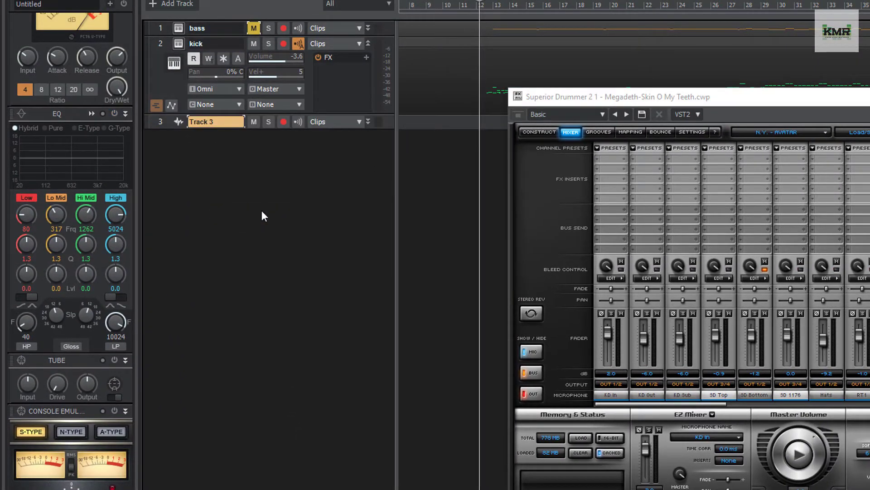
{"action": "left_click", "coordinate": [367, 121]}
{"action": "left_click", "coordinate": [240, 167]}
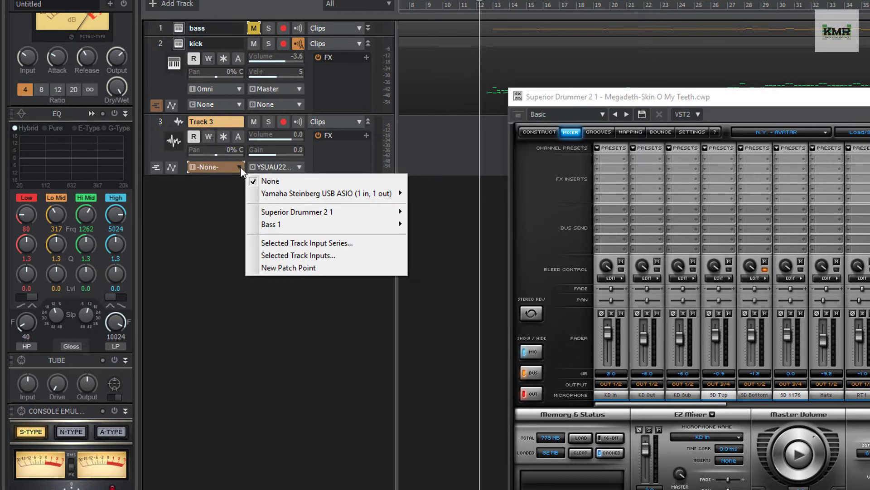
{"action": "mouse_move", "coordinate": [264, 214]}
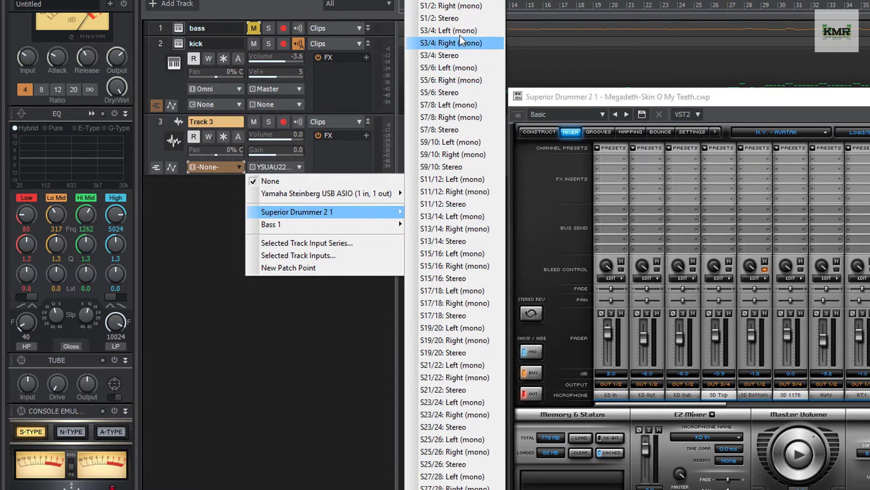
{"action": "left_click", "coordinate": [456, 59]}
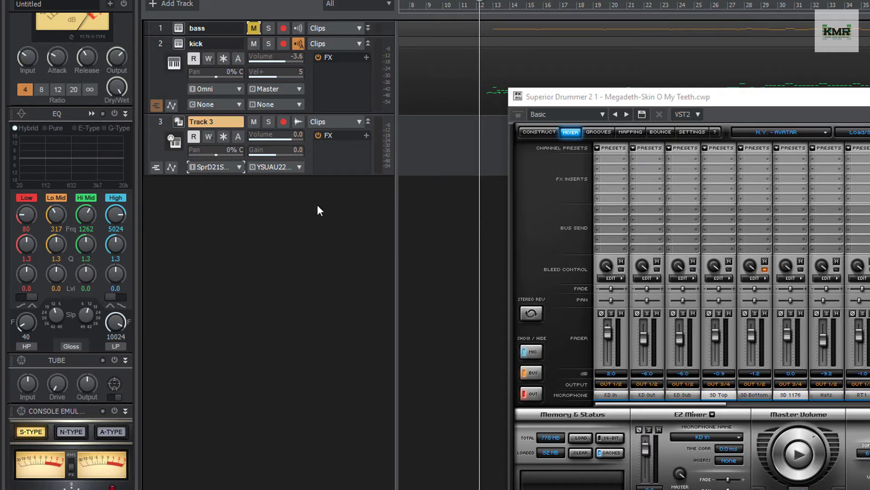
Rename track 3 as Snare Top
{"action": "double_click", "coordinate": [229, 123]}
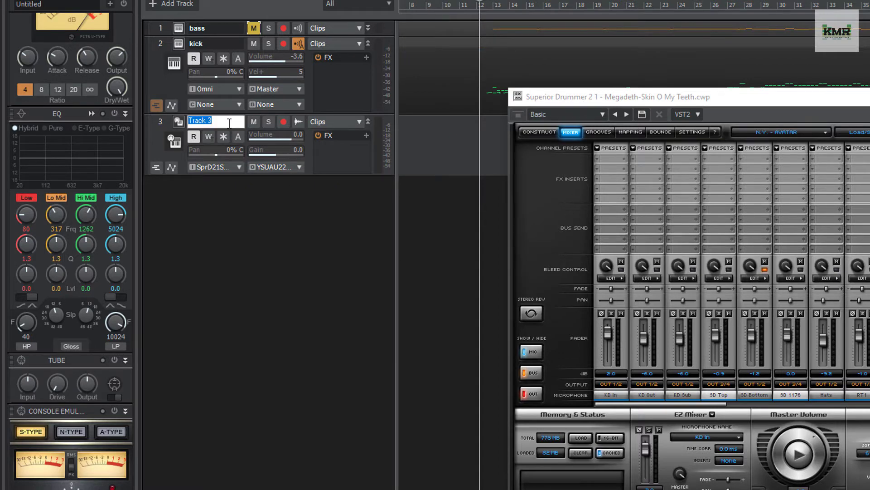
{"action": "type", "text": "Snare Top"}
{"action": "key", "text": "Return"}
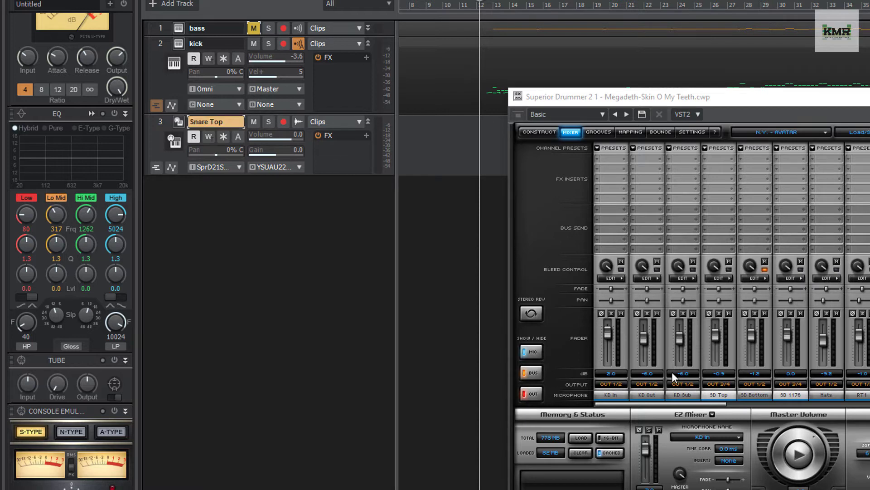
Route the SD Bottom microphone channel to Out 5/6 in the drum mixer
{"action": "left_click", "coordinate": [763, 384]}
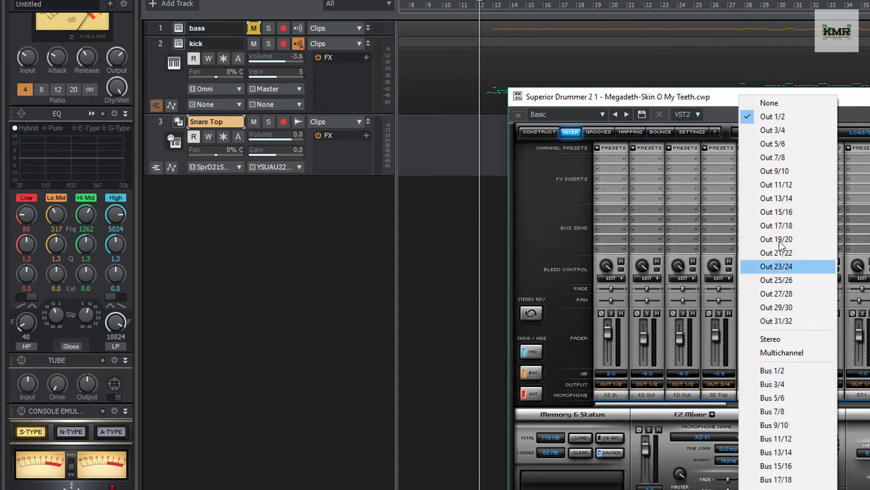
{"action": "left_click", "coordinate": [781, 145]}
Insert an audio track below Snare Top and set its input to Superior Drummer 2 1, S5/6: Stereo
{"action": "right_click", "coordinate": [247, 205]}
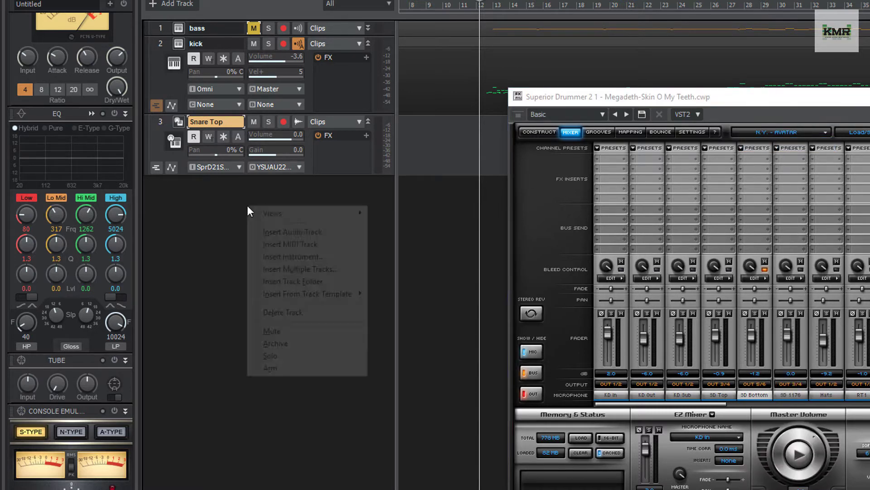
{"action": "left_click", "coordinate": [291, 229]}
{"action": "left_click", "coordinate": [366, 183]}
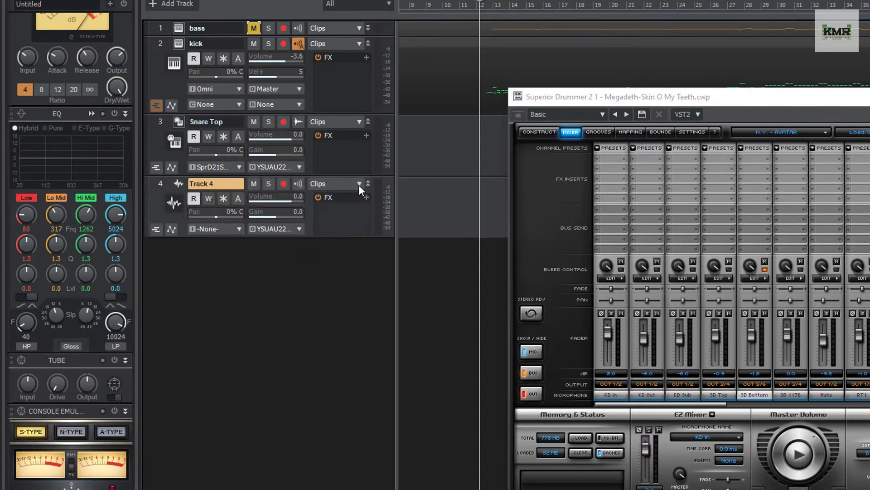
{"action": "left_click", "coordinate": [242, 231]}
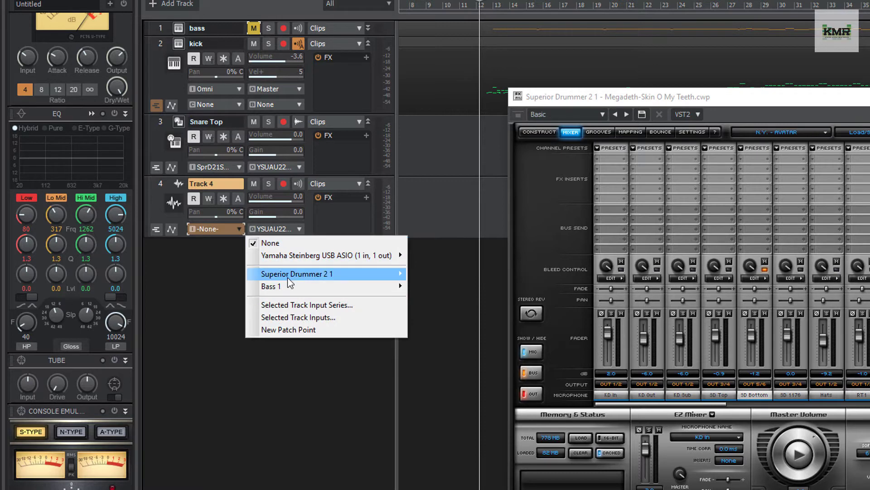
{"action": "mouse_move", "coordinate": [290, 274]}
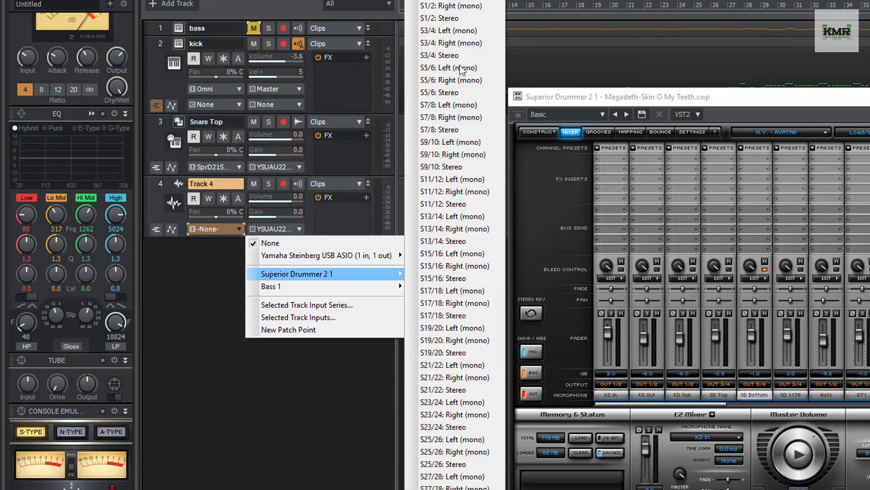
{"action": "left_click", "coordinate": [461, 92]}
Rename track 4 as Snare Bottom
{"action": "double_click", "coordinate": [229, 183]}
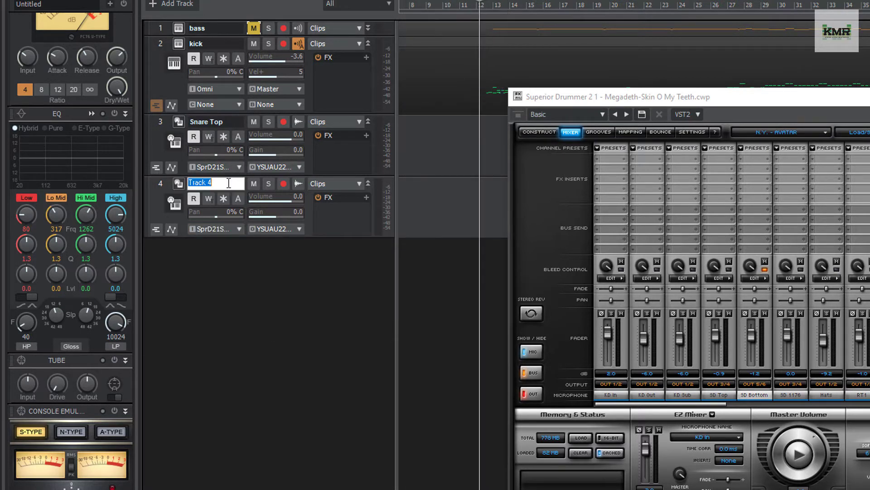
{"action": "type", "text": "Snare Bottom"}
{"action": "key", "text": "Return"}
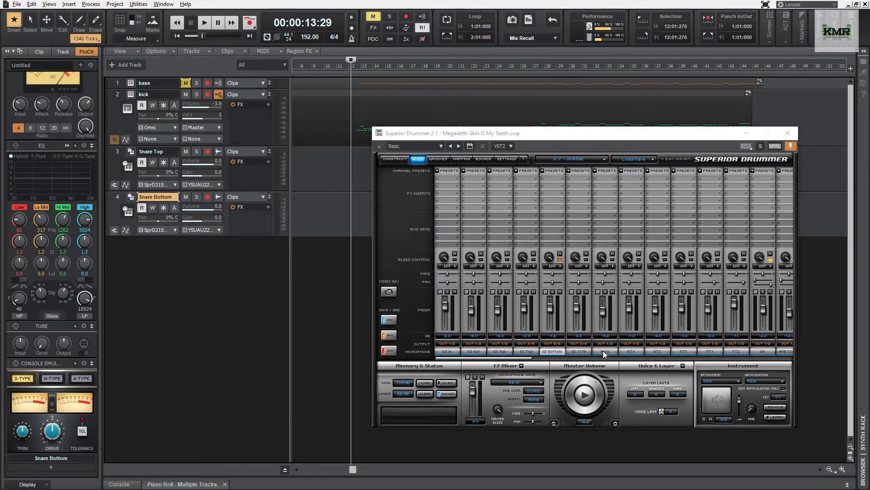
Route the Hats microphone channel to Out 7/8 in the drum mixer
{"action": "left_click", "coordinate": [610, 345]}
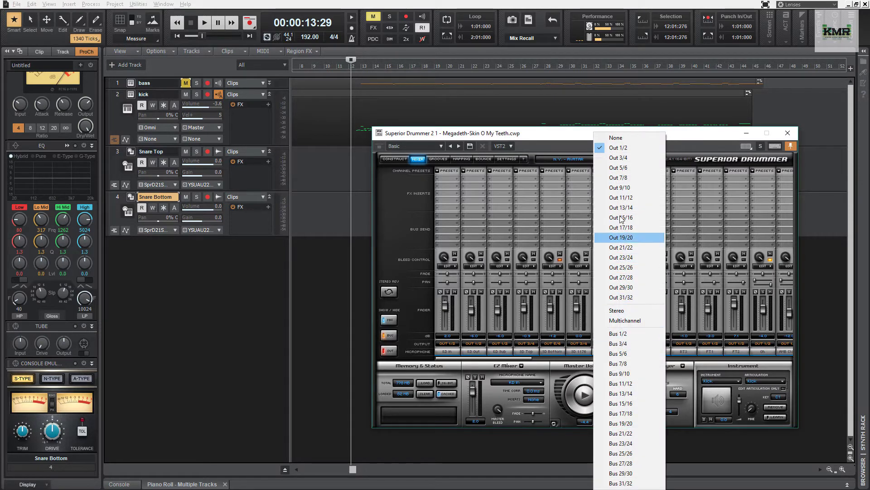
{"action": "left_click", "coordinate": [620, 177]}
Insert an audio track below Snare Bottom and set its input to Superior Drummer 2 1, S7/8: Stereo
{"action": "left_click", "coordinate": [180, 277]}
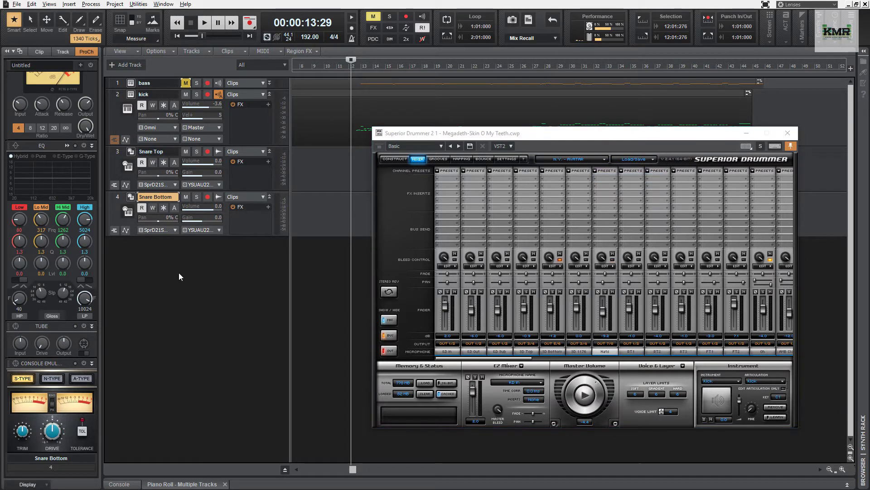
{"action": "right_click", "coordinate": [180, 277]}
{"action": "left_click", "coordinate": [213, 290]}
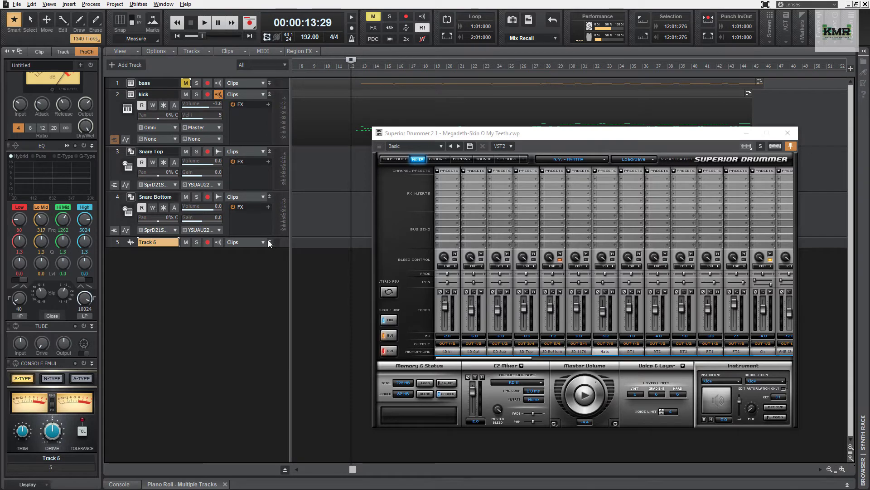
{"action": "left_click", "coordinate": [270, 242]}
{"action": "left_click", "coordinate": [176, 276]}
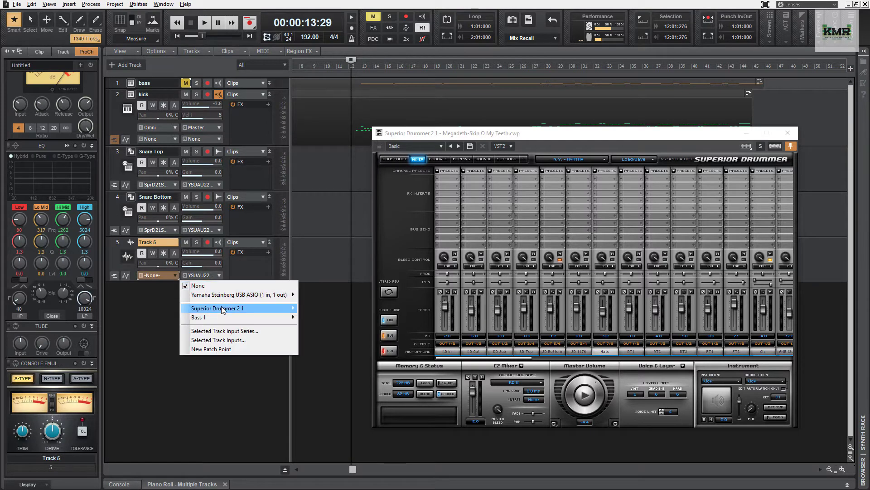
{"action": "mouse_move", "coordinate": [223, 309]}
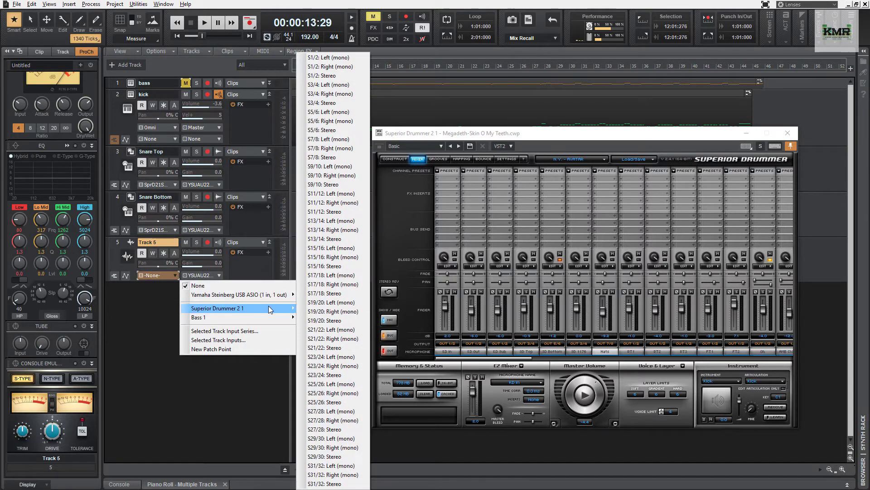
{"action": "left_click", "coordinate": [339, 160]}
Rename track 5 as Hihat
{"action": "double_click", "coordinate": [160, 242]}
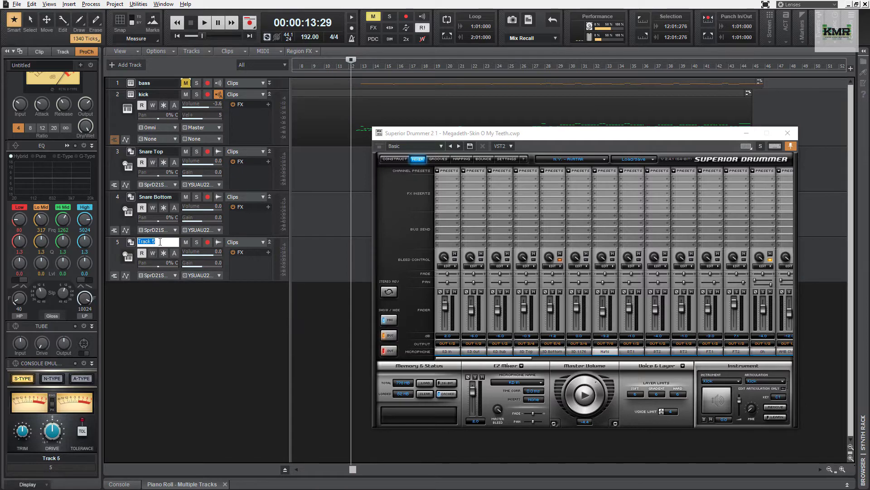
{"action": "type", "text": "Hiha"}
{"action": "key", "text": "Return"}
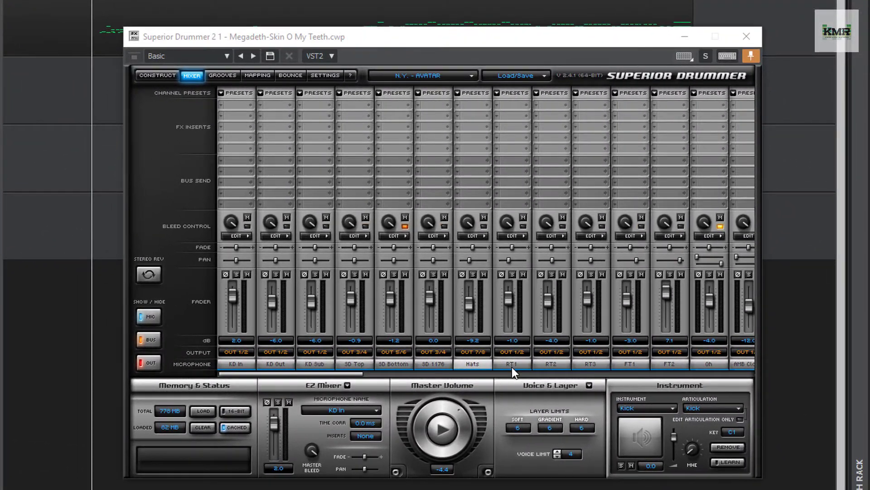
Route the tom microphone channels RT1, RT2, RT3, FT1 and FT2 together to Out 9/10 in the drum mixer
{"action": "left_click", "coordinate": [513, 366]}
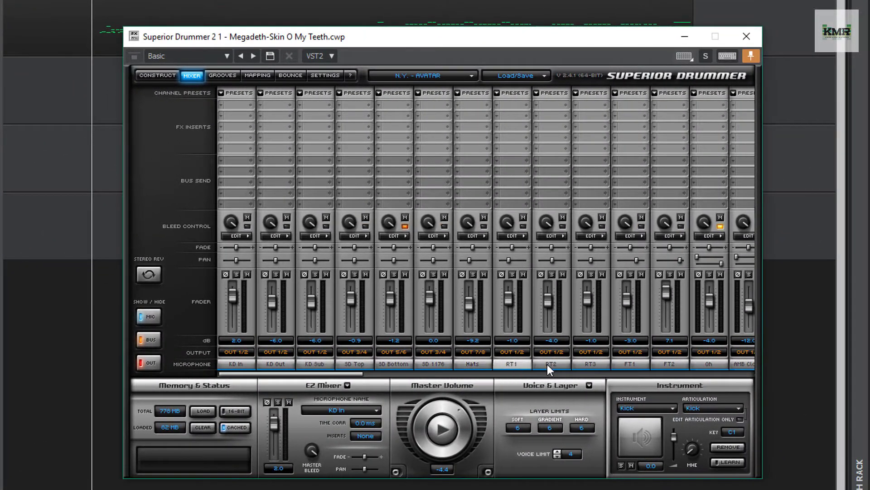
{"action": "left_click", "coordinate": [521, 352]}
{"action": "left_click", "coordinate": [544, 117]}
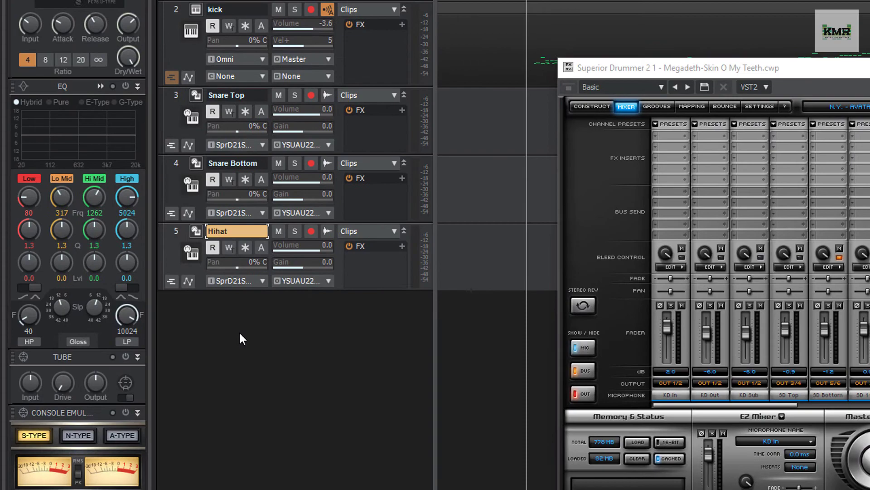
Insert an audio track below Hihat and set its input to Superior Drummer 2 1, S9/10: Stereo
{"action": "right_click", "coordinate": [0, 307]}
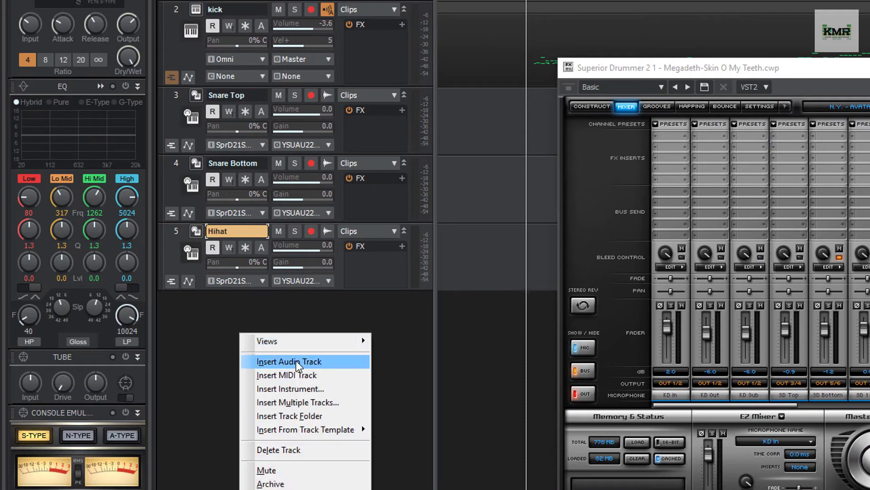
{"action": "left_click", "coordinate": [296, 360]}
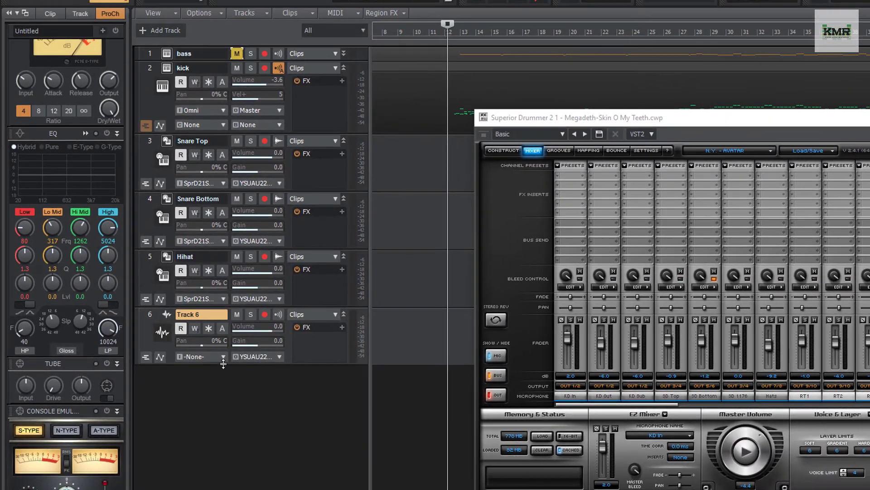
{"action": "left_click", "coordinate": [223, 357]}
{"action": "mouse_move", "coordinate": [281, 399]}
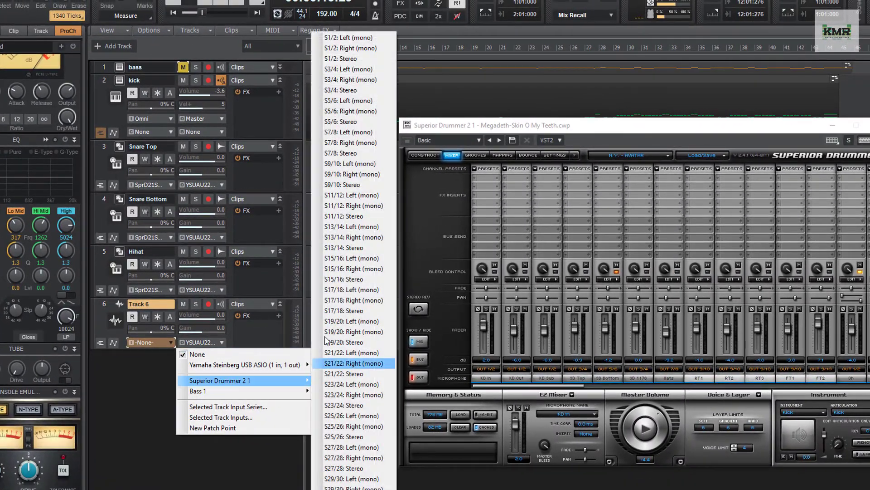
{"action": "left_click", "coordinate": [351, 185]}
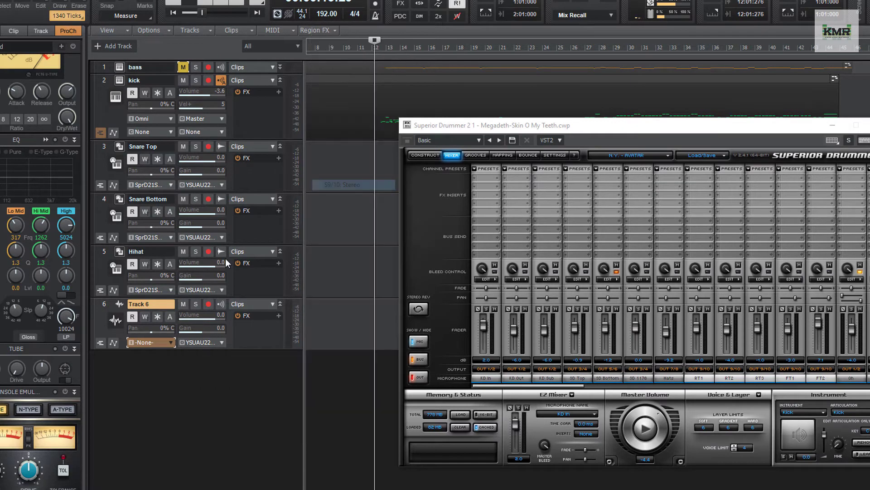
Rename track 6 as Toms
{"action": "double_click", "coordinate": [164, 304]}
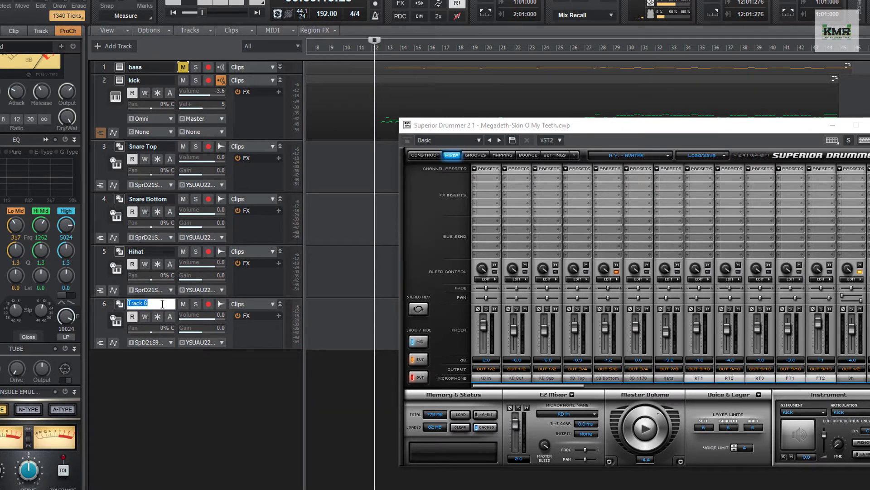
{"action": "type", "text": "Toms"}
{"action": "key", "text": "Return"}
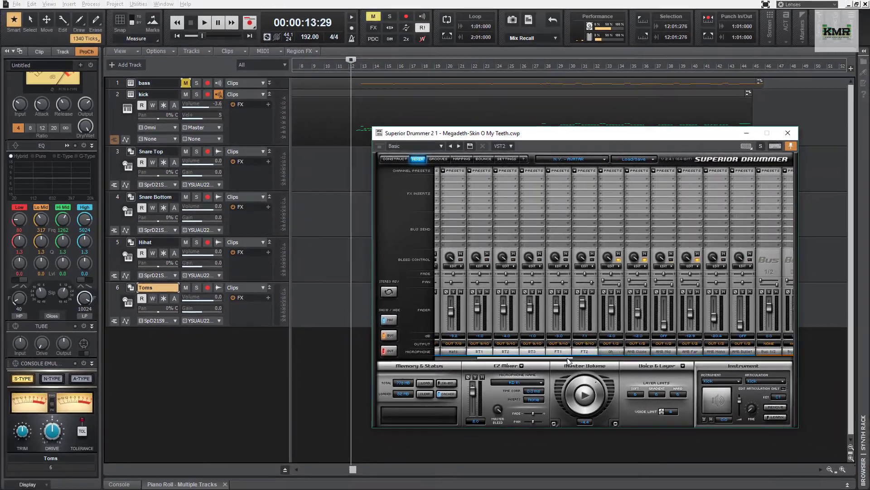
Route the overhead microphone channel to Out 11/12 in the drum mixer and insert an audio track below Toms
{"action": "left_click_drag", "start_coordinate": [576, 387], "coordinate": [641, 388]}
{"action": "left_click", "coordinate": [584, 344]}
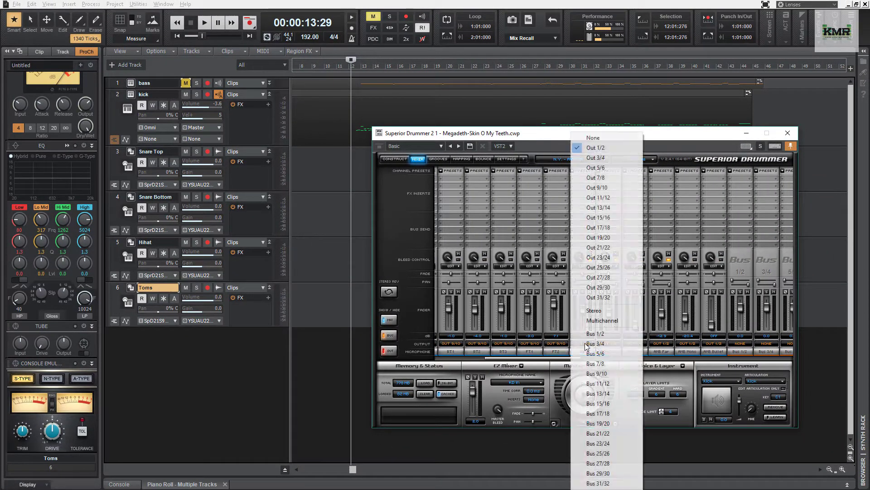
{"action": "left_click", "coordinate": [617, 197]}
{"action": "right_click", "coordinate": [186, 346]}
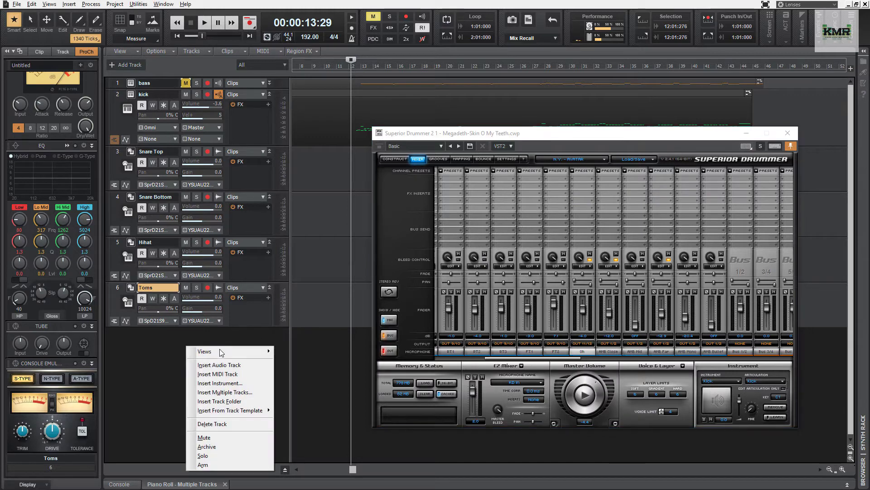
{"action": "left_click", "coordinate": [227, 366]}
{"action": "left_click", "coordinate": [269, 334]}
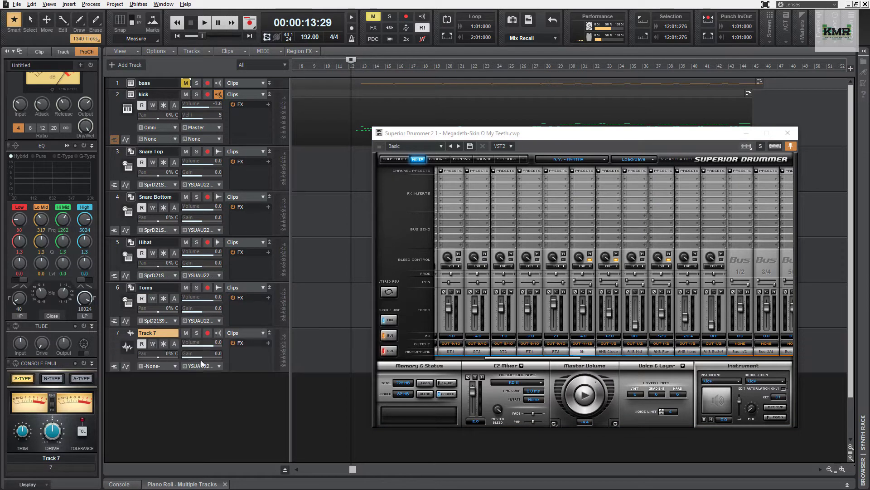
Set track 7's input to Superior Drummer 2 1, S11/12: Stereo, and rename the track as OH
{"action": "left_click", "coordinate": [177, 366]}
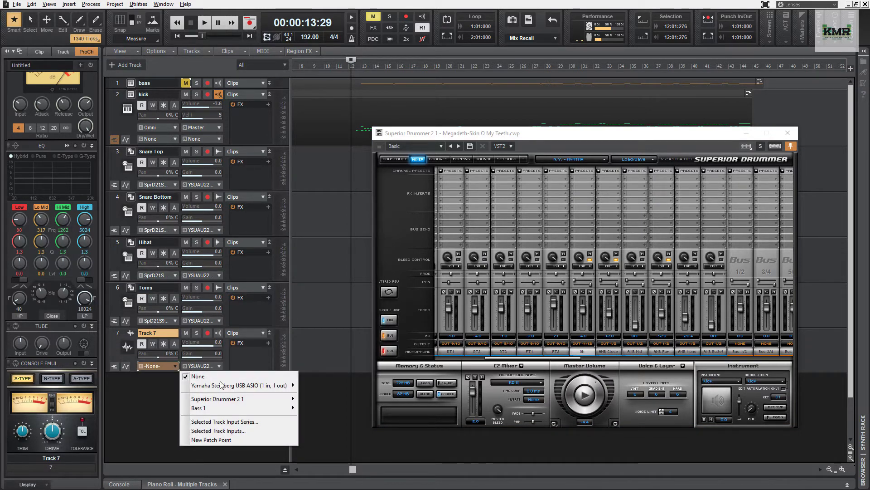
{"action": "mouse_move", "coordinate": [235, 401]}
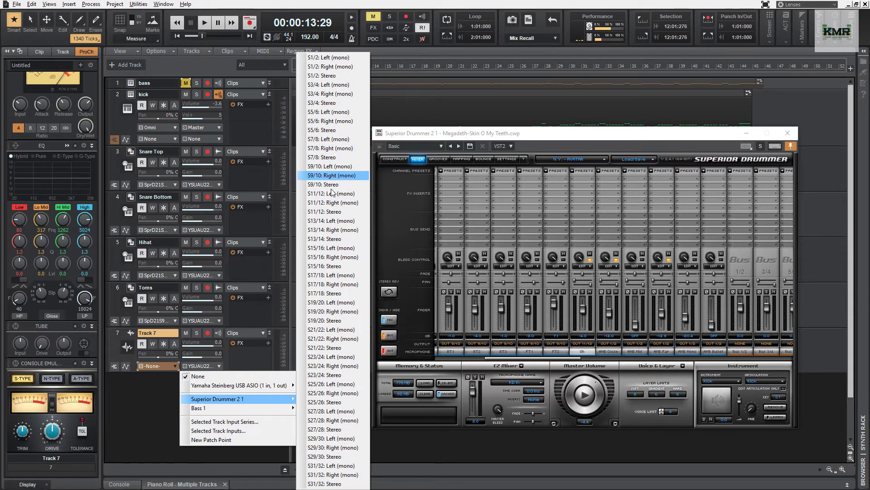
{"action": "left_click", "coordinate": [330, 212]}
{"action": "double_click", "coordinate": [165, 333]}
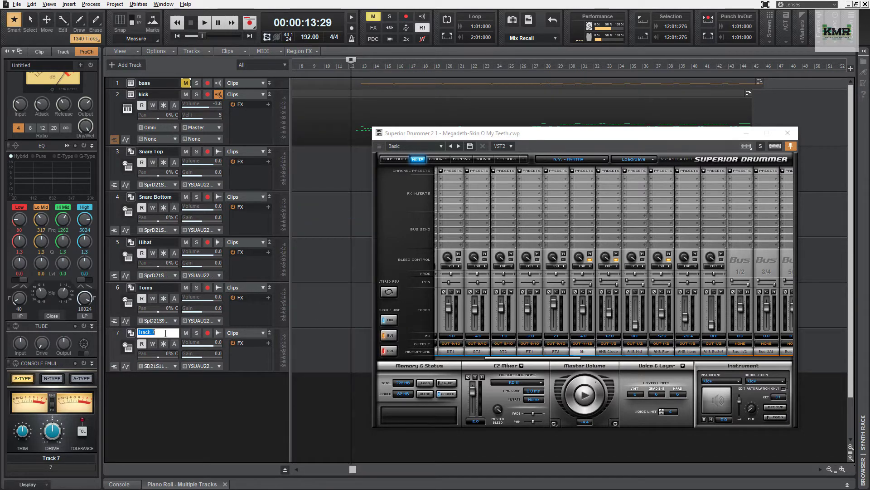
{"action": "key", "text": "Return"}
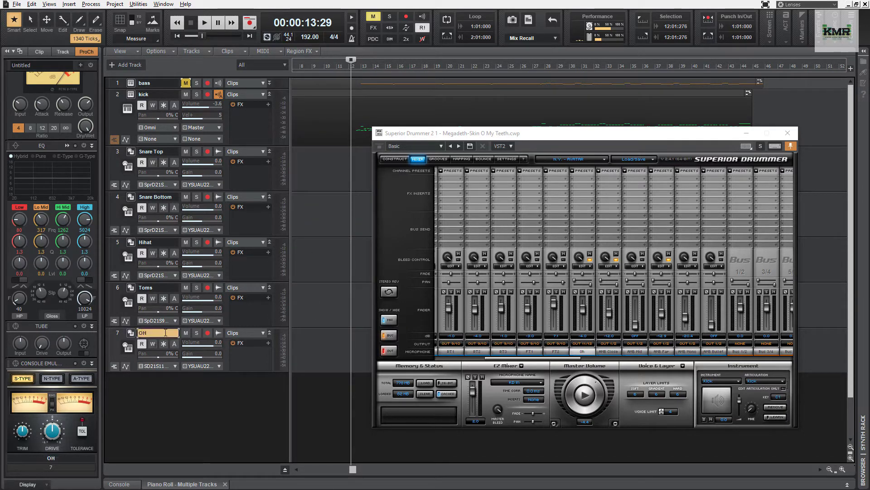
Route the AMB Close microphone channel to Out 13/14 and insert an audio track below OH
{"action": "left_click", "coordinate": [608, 344]}
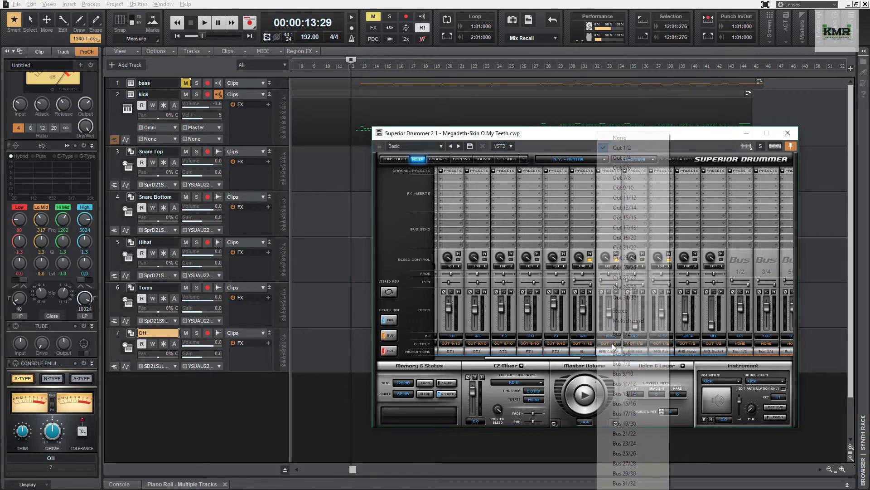
{"action": "left_click", "coordinate": [637, 207]}
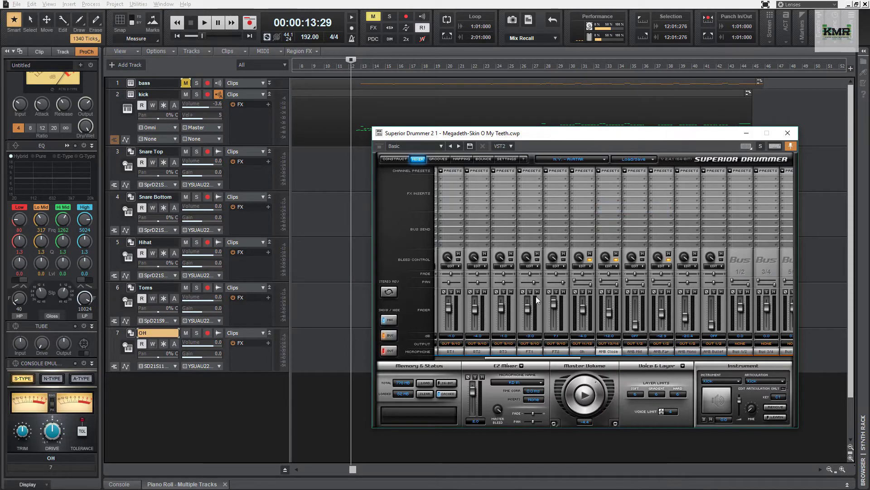
{"action": "right_click", "coordinate": [201, 401]}
{"action": "left_click", "coordinate": [235, 293]}
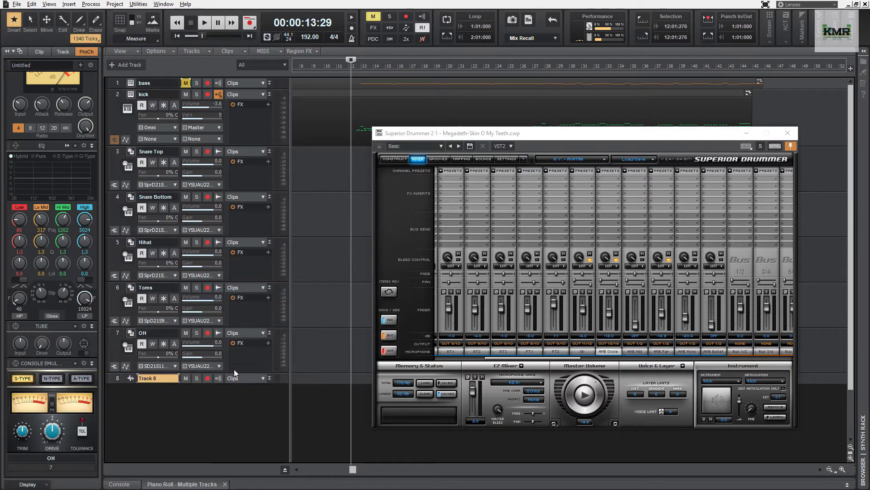
{"action": "left_click", "coordinate": [270, 378]}
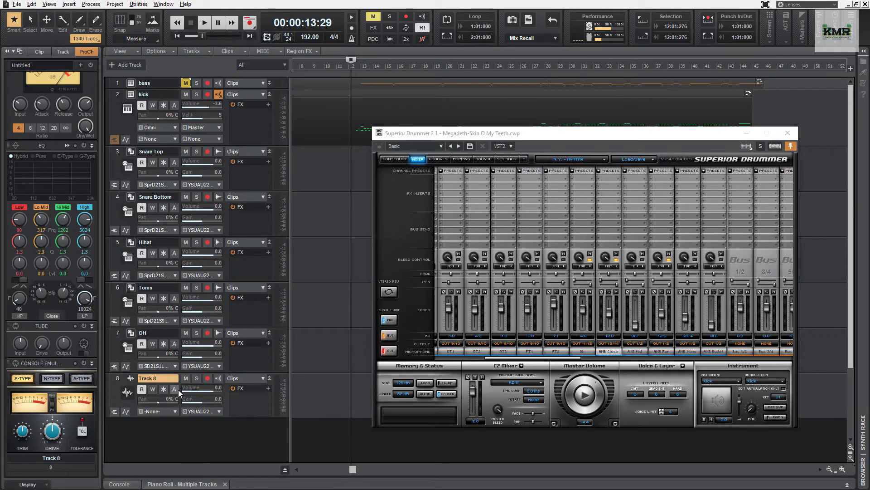
Set track 8's input to Superior Drummer 2 1, S13/14: Stereo, and rename the track as Amb Cls
{"action": "left_click", "coordinate": [175, 411]}
{"action": "mouse_move", "coordinate": [275, 372]}
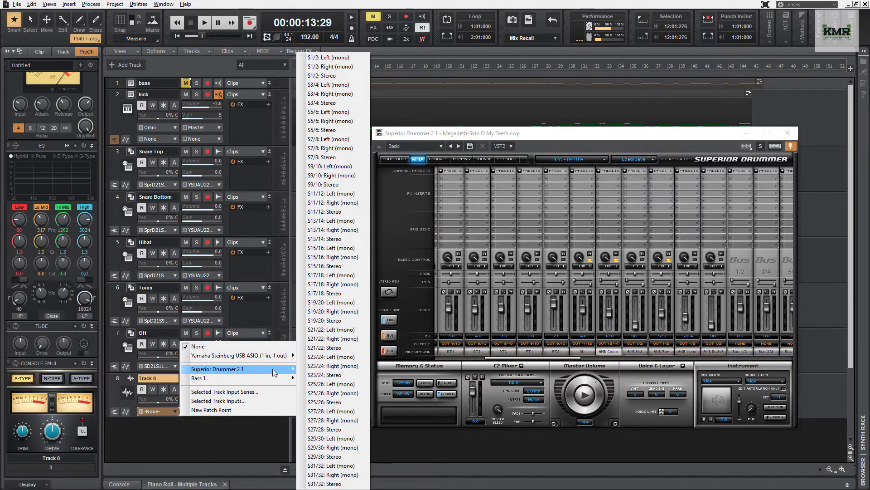
{"action": "left_click", "coordinate": [334, 238]}
{"action": "double_click", "coordinate": [165, 377]}
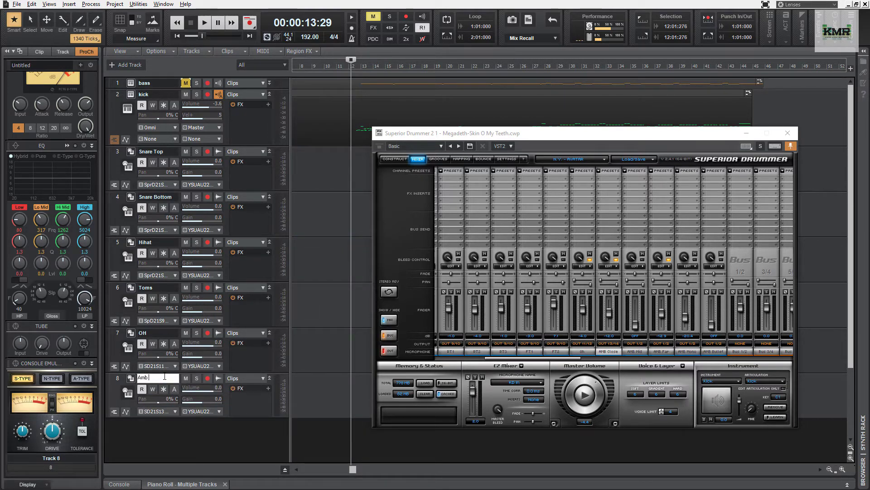
{"action": "key", "text": "Return"}
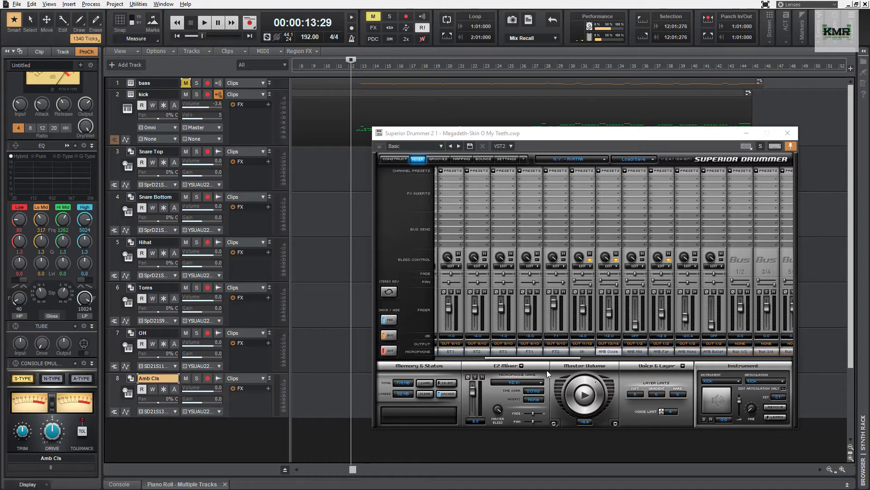
Route the AMB Far microphone channel to Out 15/16 and insert an audio track below Amb Cls
{"action": "left_click", "coordinate": [661, 343]}
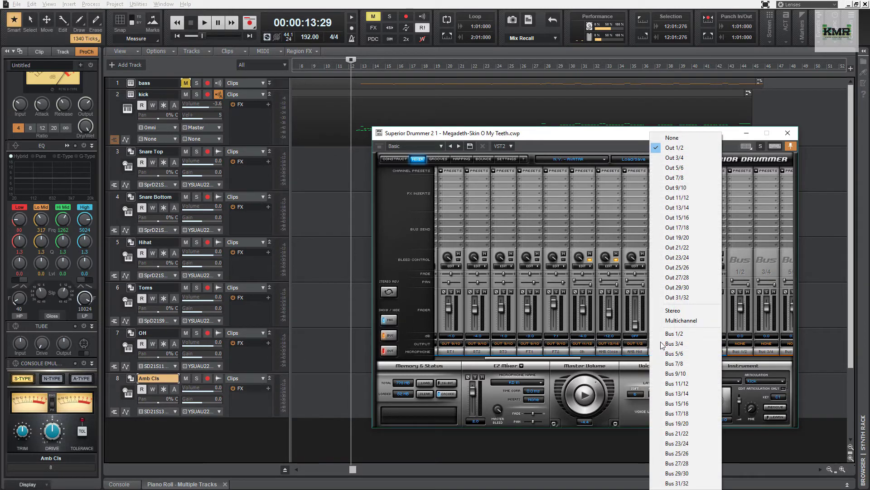
{"action": "left_click", "coordinate": [686, 217]}
{"action": "scroll", "coordinate": [199, 408], "scroll_direction": "down", "scroll_amount": 1}
{"action": "right_click", "coordinate": [197, 417]}
{"action": "left_click", "coordinate": [229, 304]}
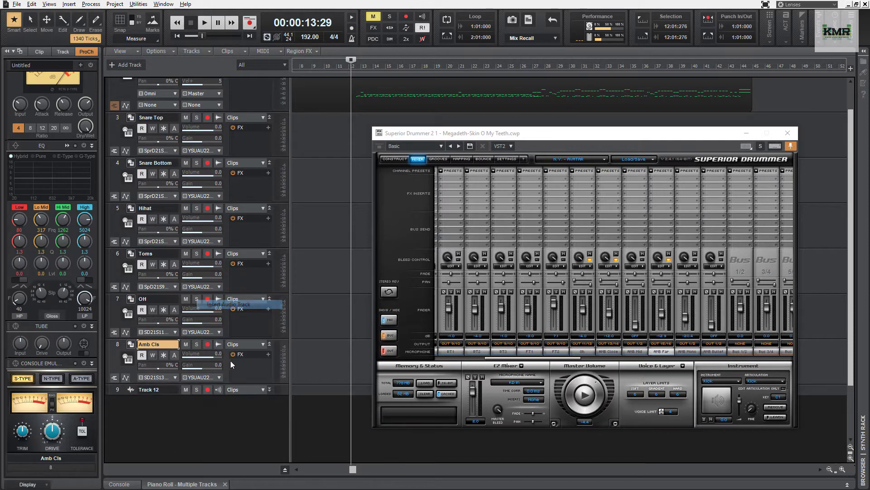
{"action": "left_click", "coordinate": [270, 389]}
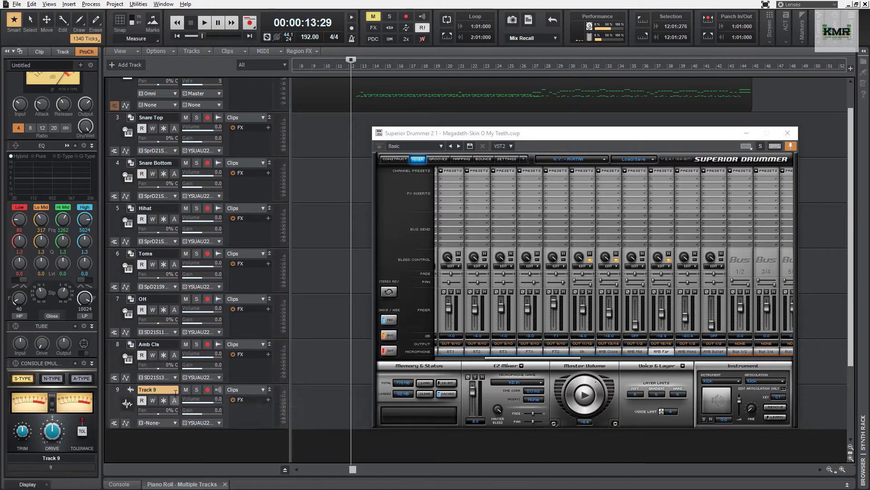
Rename track 9 as Amb Far and set its input to Superior Drummer 2 1, S15/16: Stereo
{"action": "double_click", "coordinate": [172, 390]}
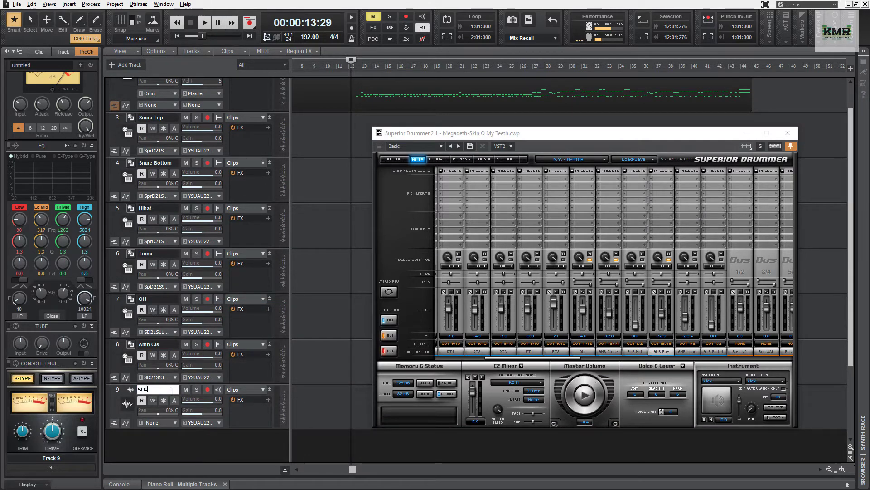
{"action": "key", "text": "Return"}
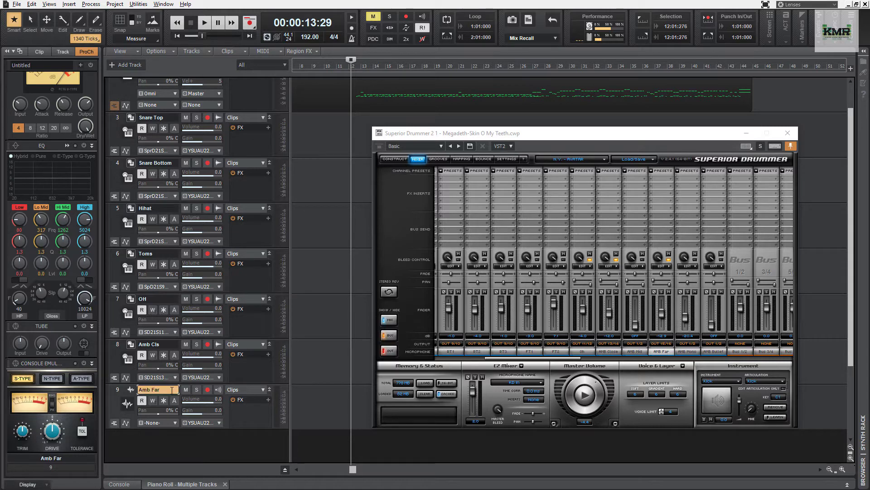
{"action": "left_click", "coordinate": [179, 424]}
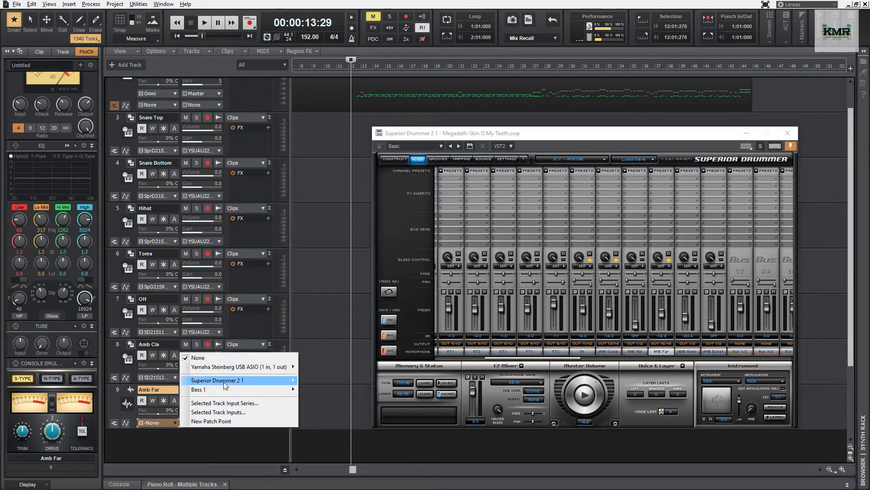
{"action": "mouse_move", "coordinate": [290, 382]}
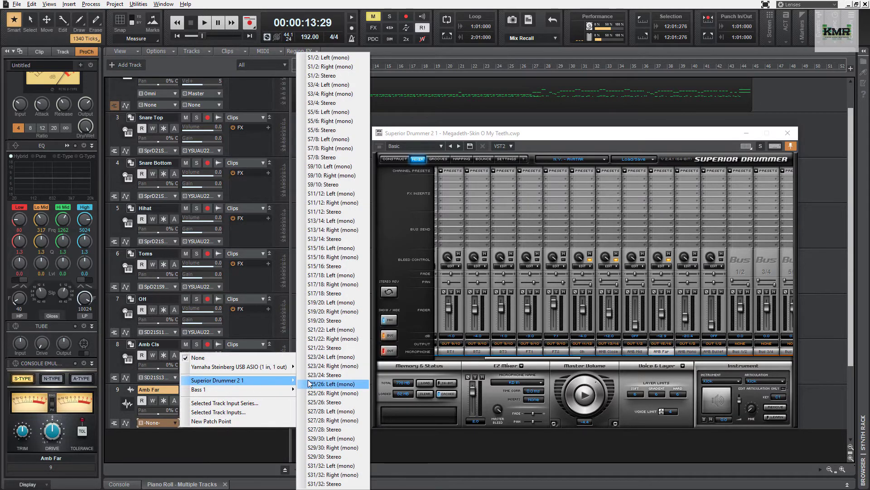
{"action": "left_click", "coordinate": [342, 266]}
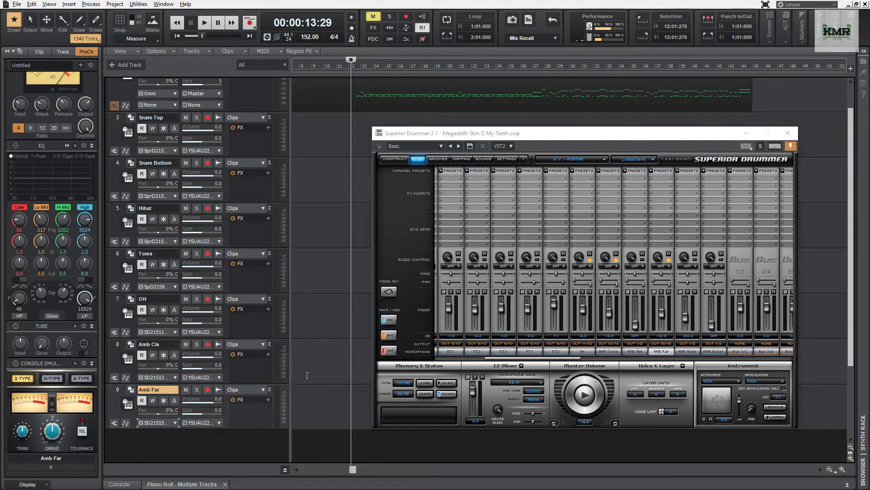
Play the project from about measure 12 and close the Superior Drummer window
{"action": "scroll", "coordinate": [314, 372], "scroll_direction": "up", "scroll_amount": 2}
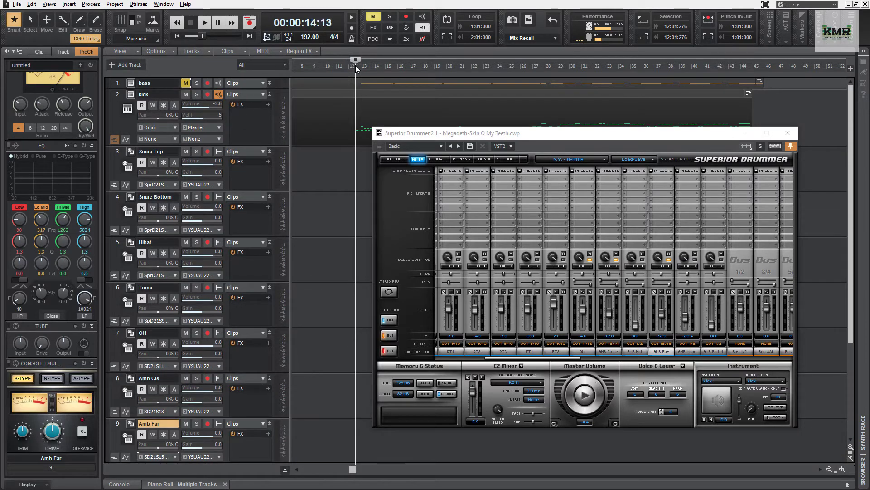
{"action": "key", "text": "space"}
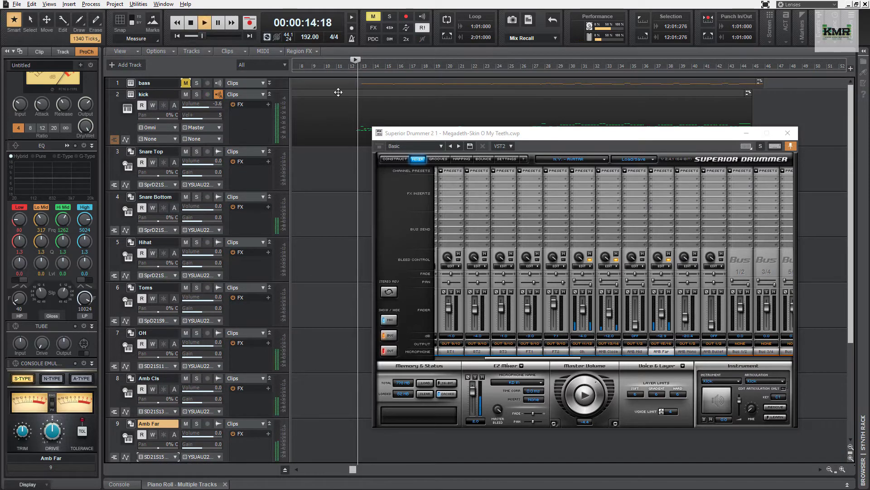
{"action": "left_click", "coordinate": [788, 134]}
Show the console with the piano roll closed, and restart playback from the same starting position
{"action": "key", "text": "d"}
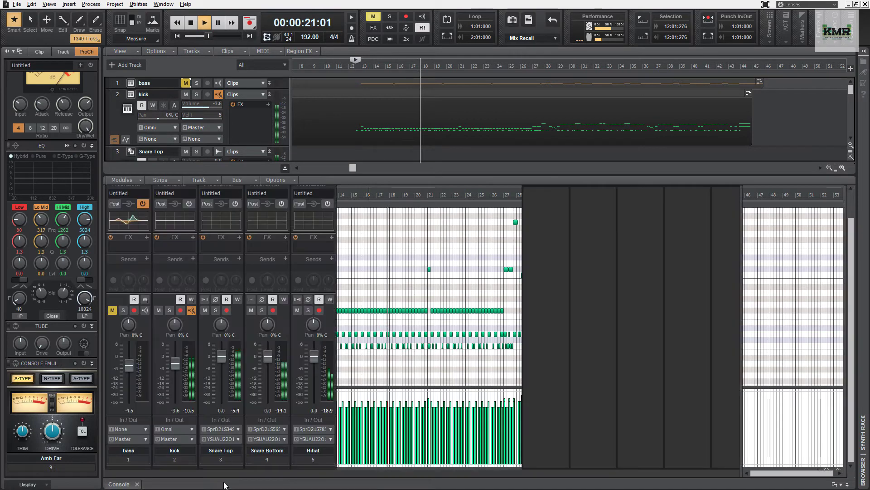
{"action": "left_click", "coordinate": [225, 484]}
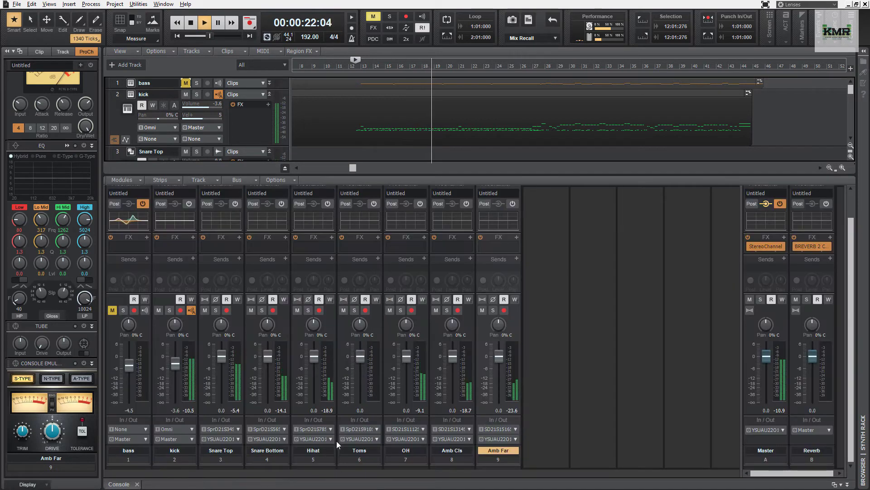
{"action": "key", "text": "space"}
{"action": "key", "text": "space"}
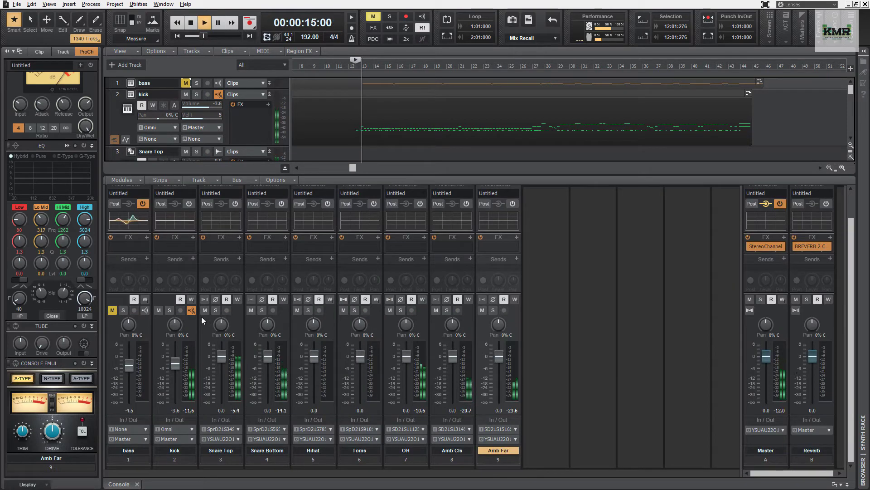
Solo kick, Snare Top, Snare Bottom, Hihat, Toms, OH, Amb Cls and Amb Far one after another during playback, and stop playback
{"action": "left_click", "coordinate": [170, 310]}
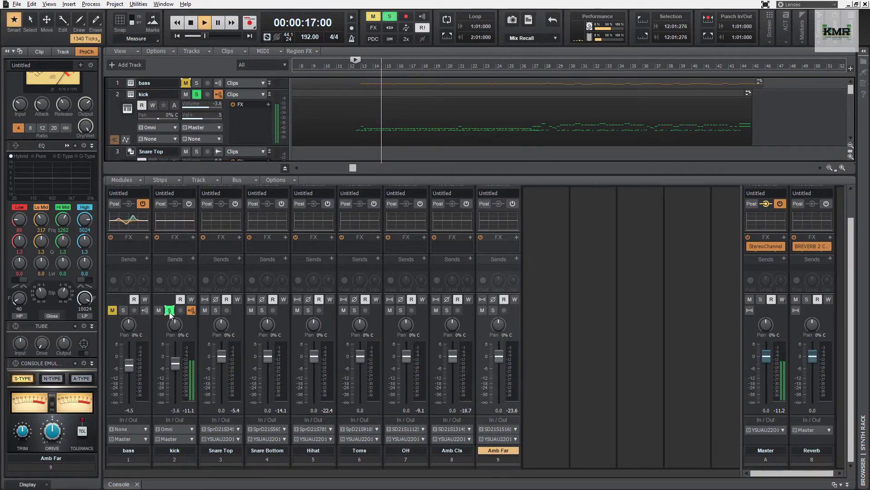
{"action": "left_click", "coordinate": [215, 310]}
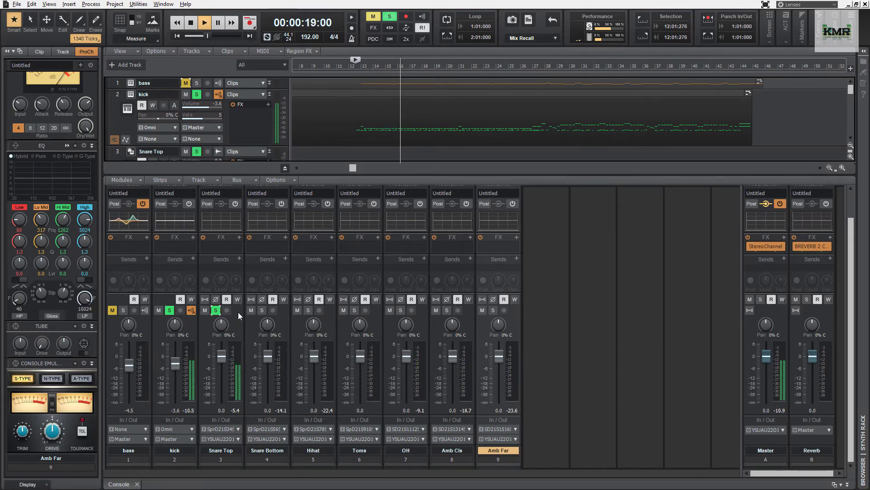
{"action": "left_click", "coordinate": [262, 310]}
{"action": "left_click", "coordinate": [307, 311]}
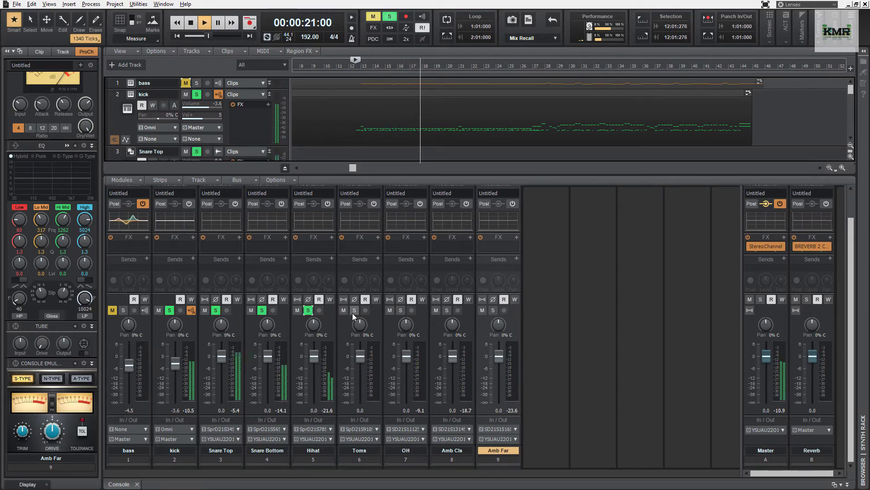
{"action": "left_click", "coordinate": [354, 311]}
{"action": "left_click", "coordinate": [400, 311]}
{"action": "left_click", "coordinate": [447, 310]}
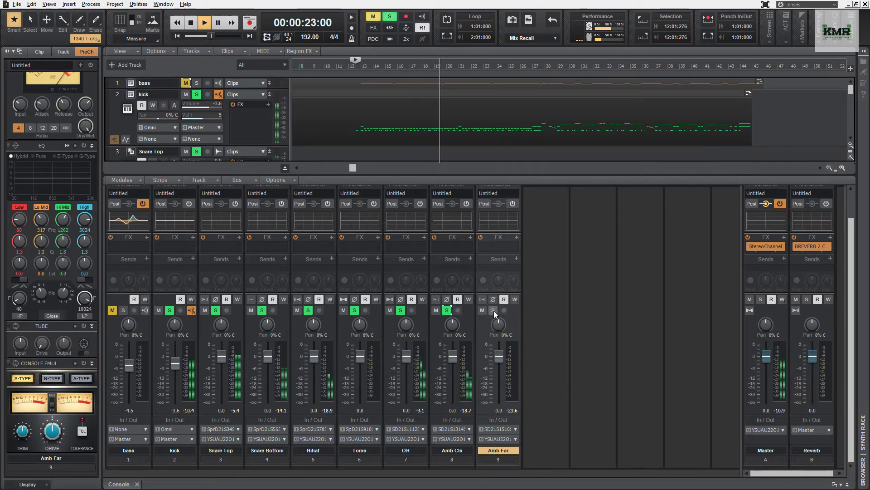
{"action": "left_click", "coordinate": [493, 311]}
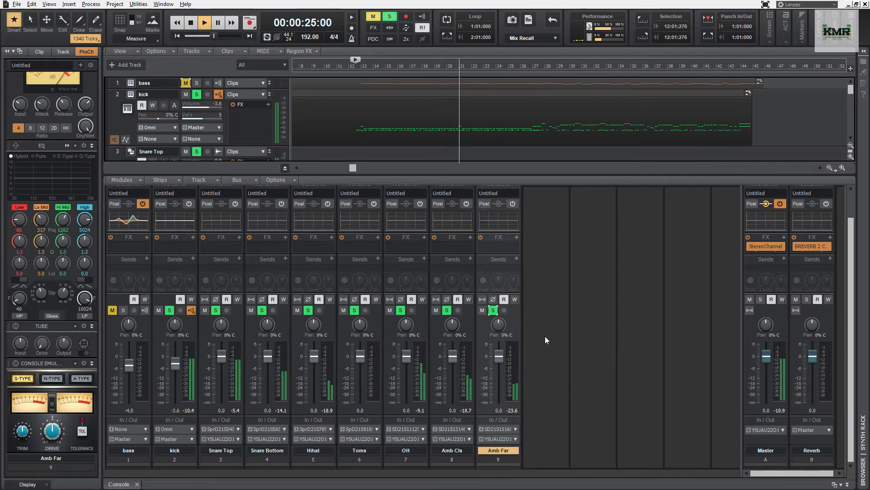
{"action": "key", "text": "space"}
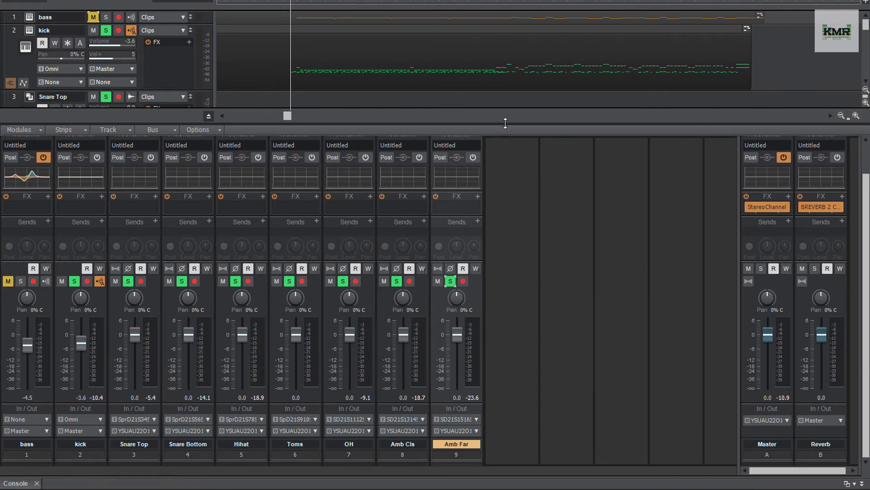
Enlarge the console to full height and copy the StereoChannel effect from the Master bus to the kick channel
{"action": "left_click_drag", "start_coordinate": [505, 123], "coordinate": [515, 0]}
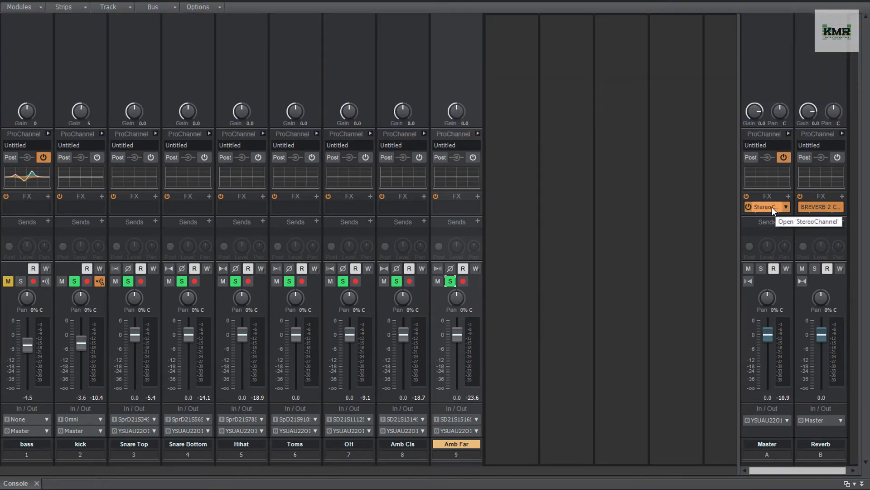
{"action": "left_click_drag", "start_coordinate": [772, 207], "coordinate": [87, 208]}
{"action": "left_click_drag", "start_coordinate": [451, 80], "coordinate": [489, 48]}
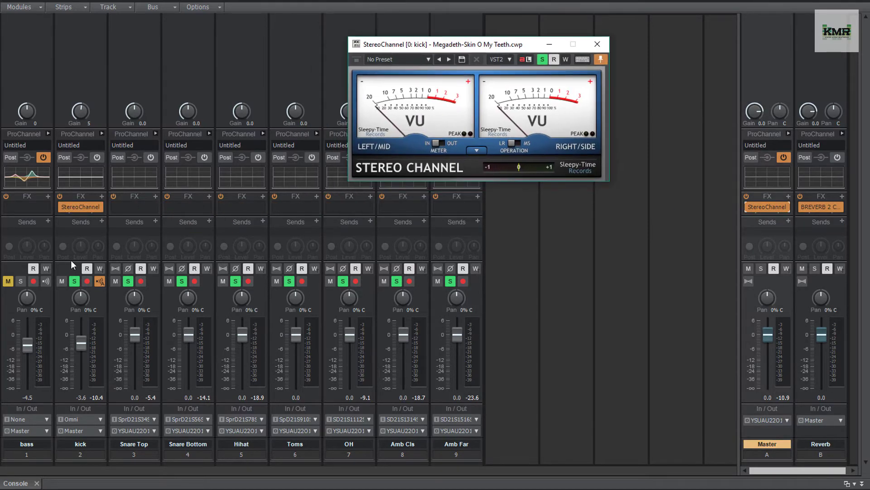
Unsolo every channel except the kick, start playback, and set the kick's input gain to 7
{"action": "left_click_drag", "start_coordinate": [129, 280], "coordinate": [449, 280]}
{"action": "key", "text": "space"}
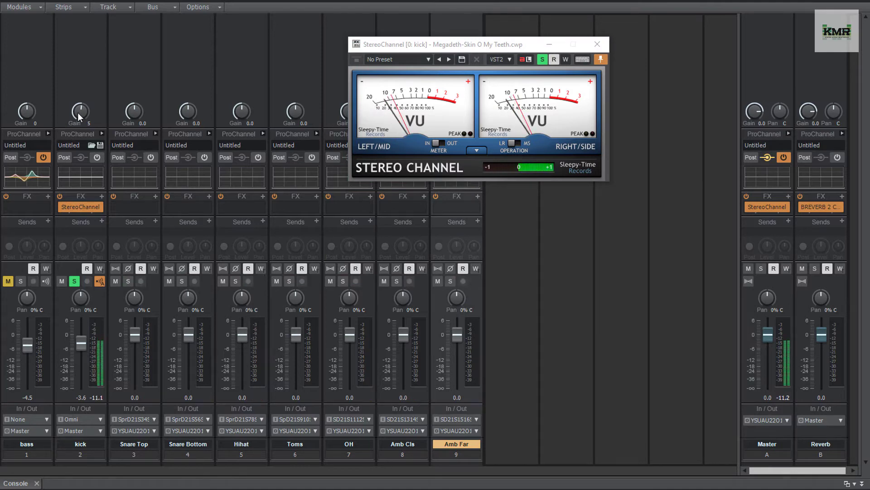
{"action": "left_click_drag", "start_coordinate": [81, 111], "coordinate": [80, 109]}
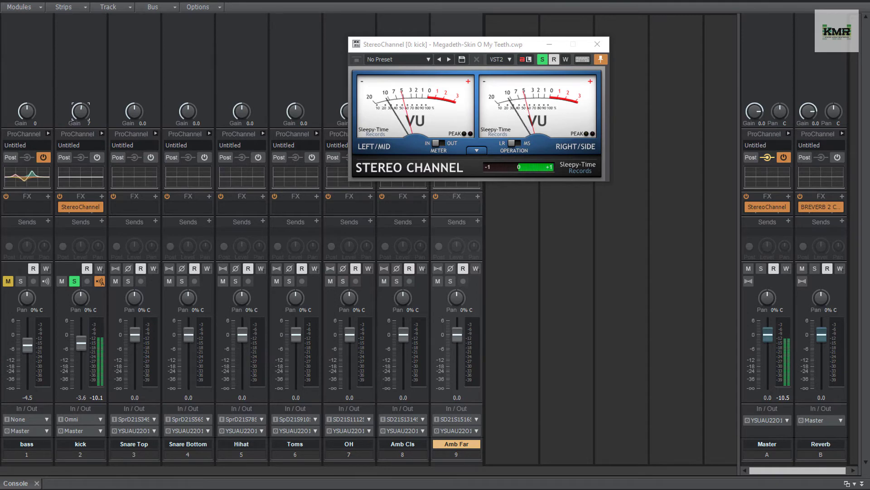
Move StereoChannel from the kick to Snare Top, solo only Snare Top, set its input gain to 3.0, and stop playback
{"action": "left_click", "coordinate": [75, 280]}
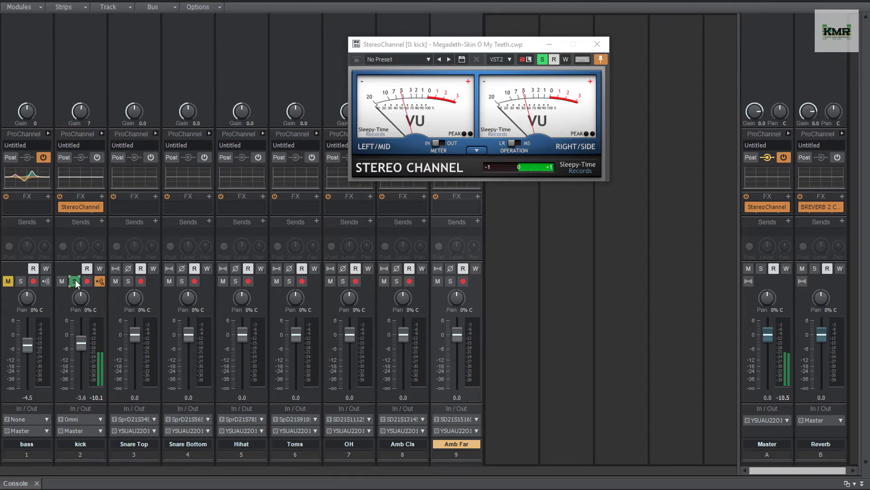
{"action": "left_click_drag", "start_coordinate": [85, 207], "coordinate": [135, 206]}
{"action": "left_click", "coordinate": [129, 281]}
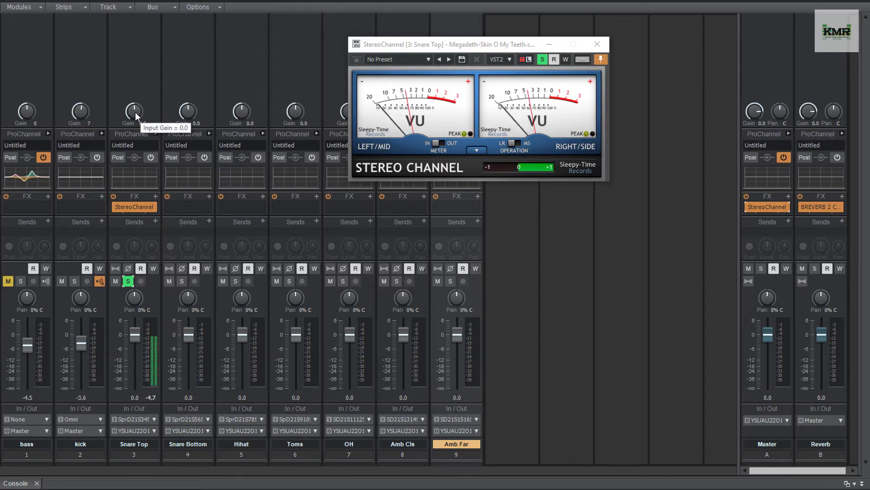
{"action": "left_click_drag", "start_coordinate": [135, 112], "coordinate": [134, 106]}
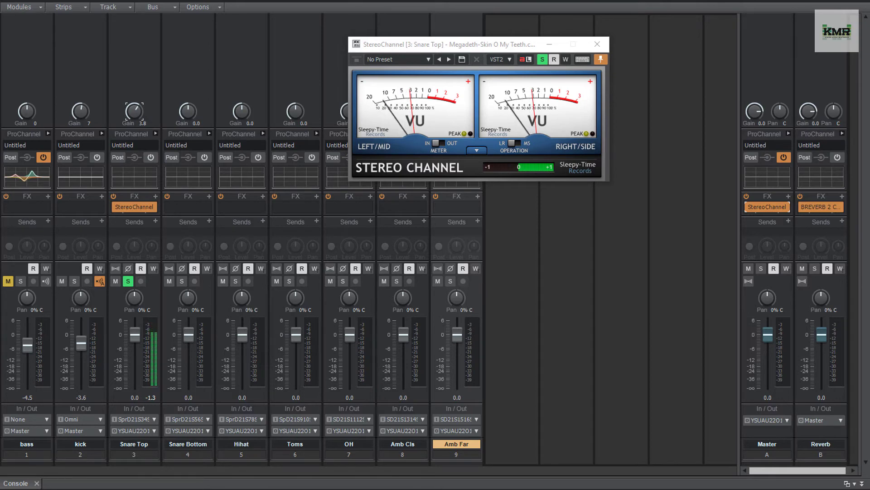
{"action": "left_click_drag", "start_coordinate": [134, 111], "coordinate": [134, 111]}
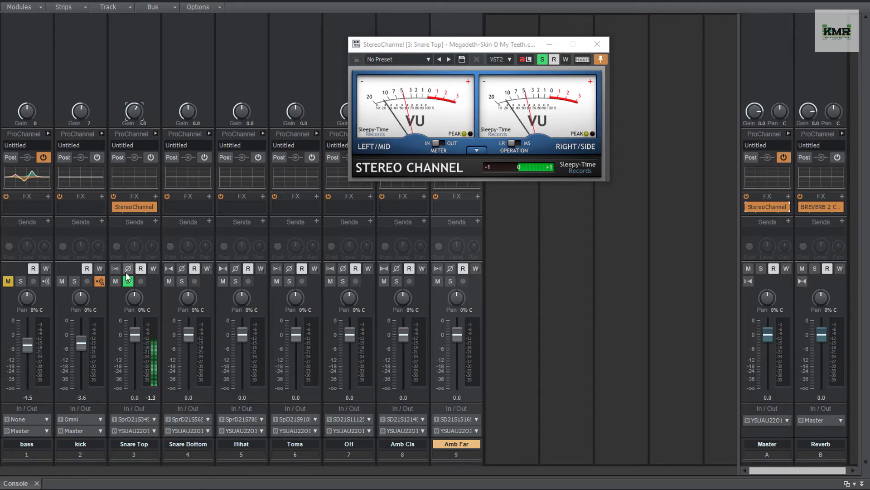
{"action": "key", "text": "space"}
Solo Snare Bottom, move StereoChannel onto it, set its input gain to 3.0 during playback, and unsolo it
{"action": "left_click", "coordinate": [182, 281]}
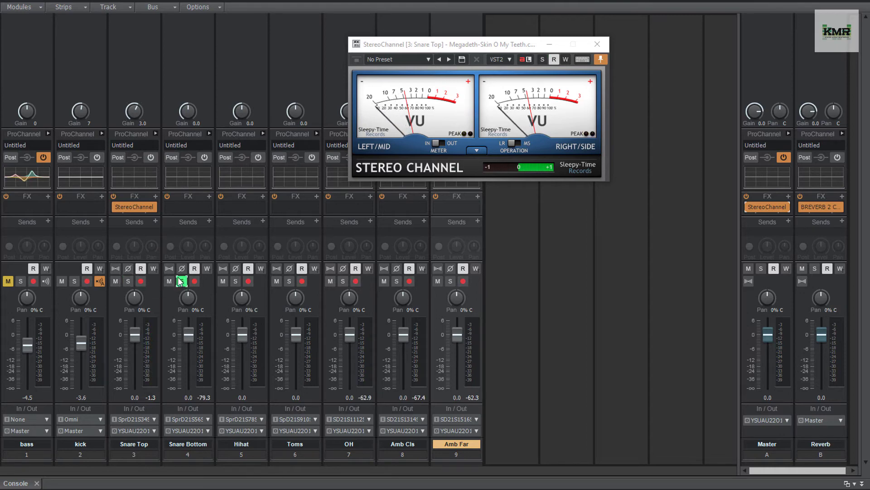
{"action": "left_click_drag", "start_coordinate": [146, 208], "coordinate": [184, 210]}
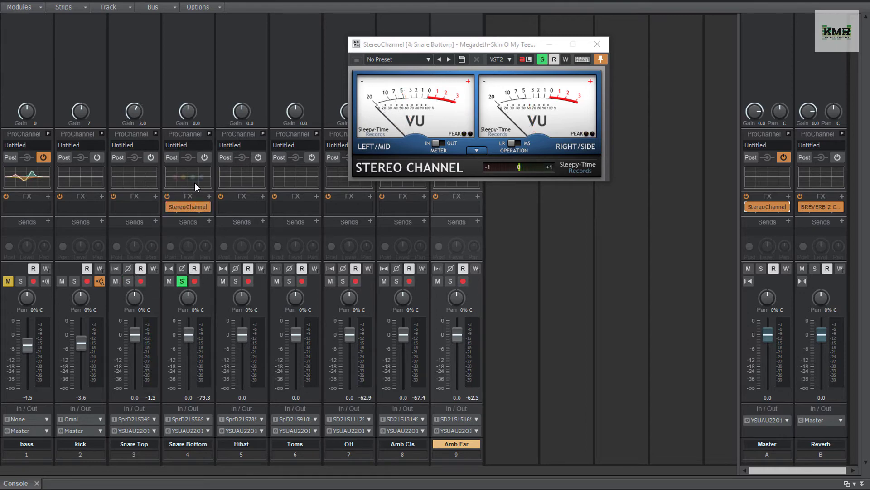
{"action": "key", "text": "space"}
{"action": "left_click_drag", "start_coordinate": [190, 116], "coordinate": [189, 118]}
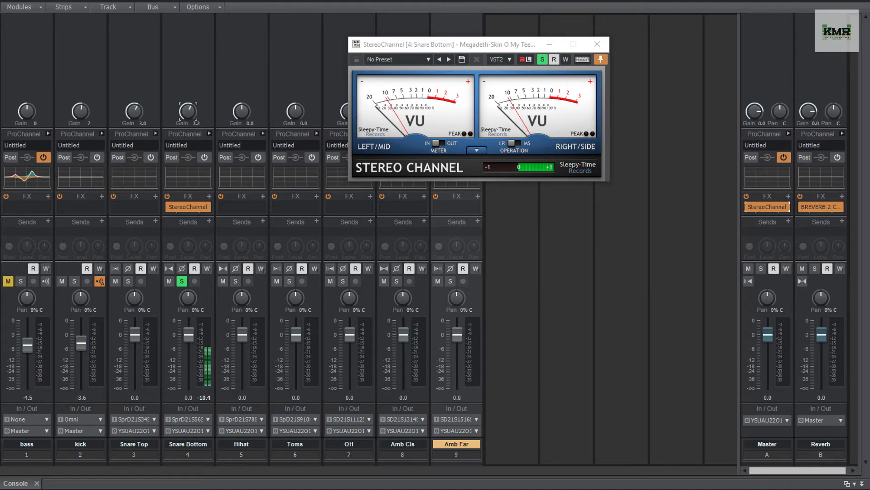
{"action": "left_click_drag", "start_coordinate": [188, 112], "coordinate": [189, 114]}
{"action": "key", "text": "space"}
{"action": "left_click", "coordinate": [182, 281]}
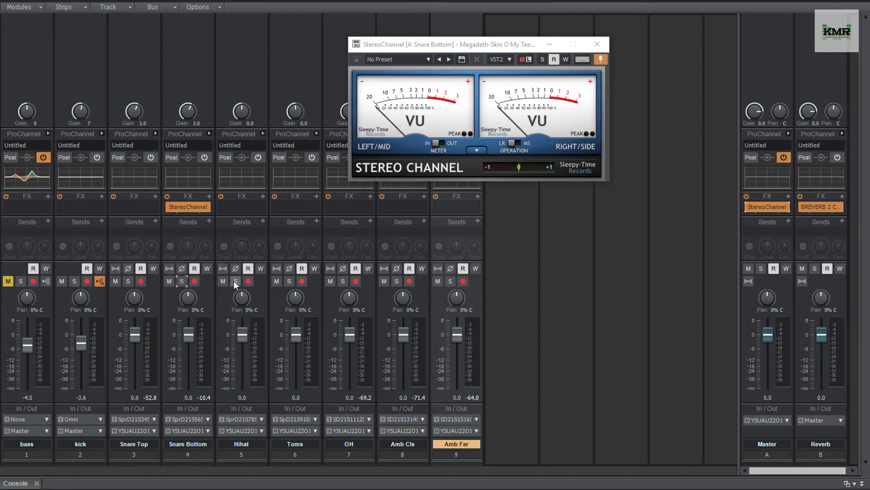
Move StereoChannel to the Hihat channel, set its input gain to 3.0 during playback, and unsolo it
{"action": "left_click_drag", "start_coordinate": [187, 206], "coordinate": [242, 206]}
{"action": "key", "text": "space"}
{"action": "left_click_drag", "start_coordinate": [242, 113], "coordinate": [241, 102]}
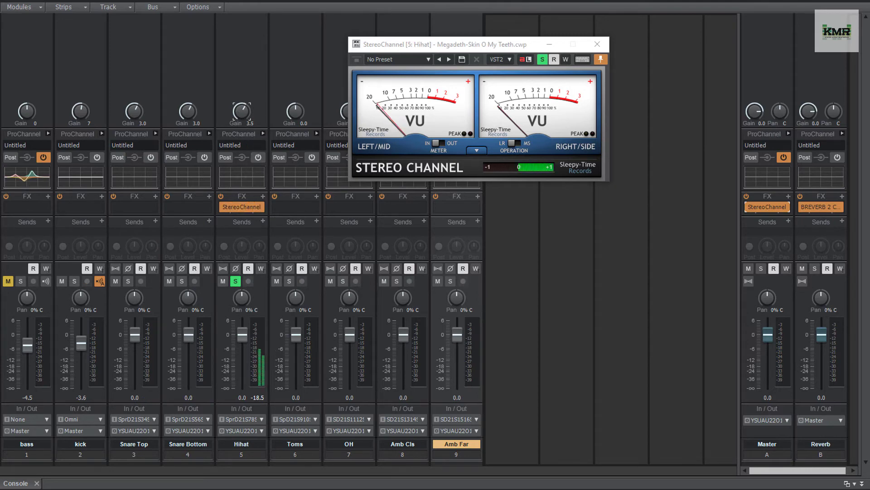
{"action": "left_click_drag", "start_coordinate": [242, 102], "coordinate": [241, 103]}
{"action": "left_click", "coordinate": [234, 281]}
Solo Toms and place the playback position in the later part of the kick clip in the track view
{"action": "left_click", "coordinate": [289, 281]}
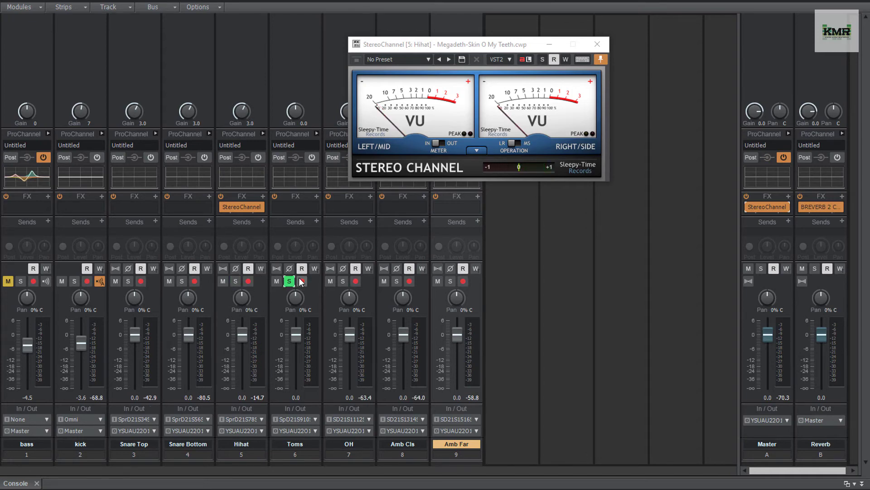
{"action": "key", "text": "d"}
{"action": "left_click", "coordinate": [458, 47]}
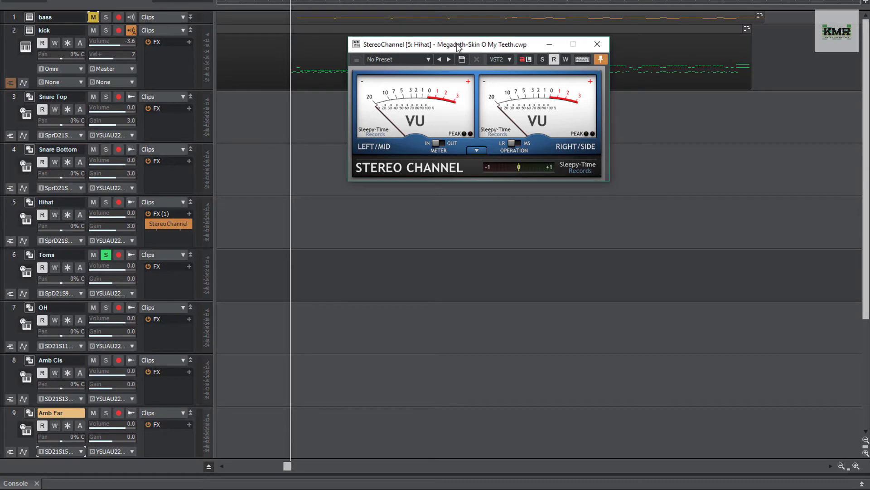
{"action": "left_click_drag", "start_coordinate": [457, 47], "coordinate": [465, 118]}
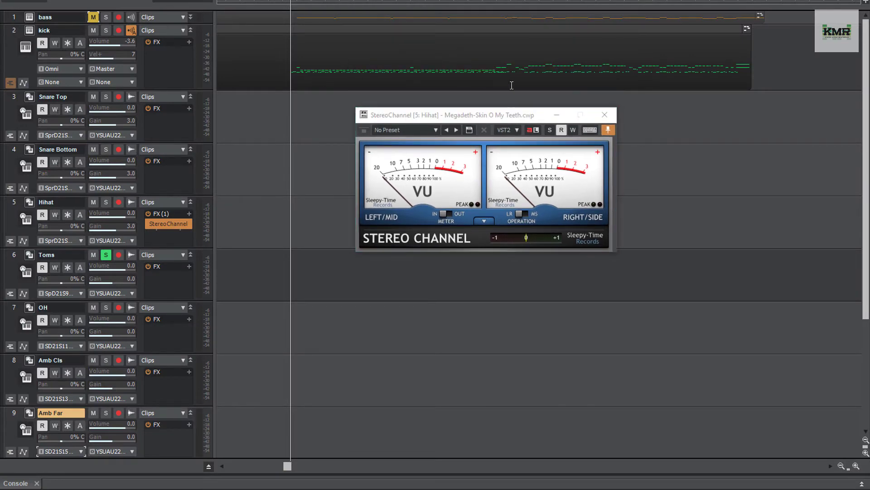
{"action": "left_click", "coordinate": [511, 85]}
Return to the console, move StereoChannel from Hihat to Toms to check the level during playback, and unsolo Toms
{"action": "key", "text": "d"}
{"action": "left_click_drag", "start_coordinate": [471, 117], "coordinate": [598, 51]}
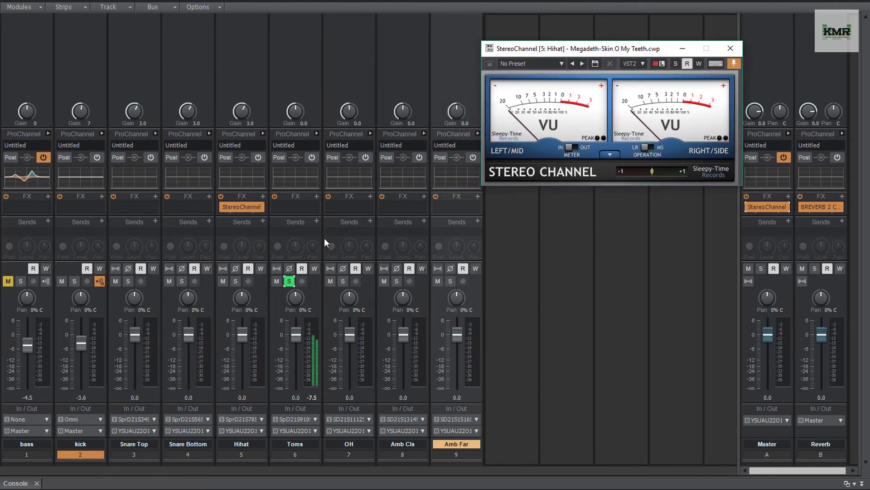
{"action": "left_click_drag", "start_coordinate": [250, 207], "coordinate": [297, 207]}
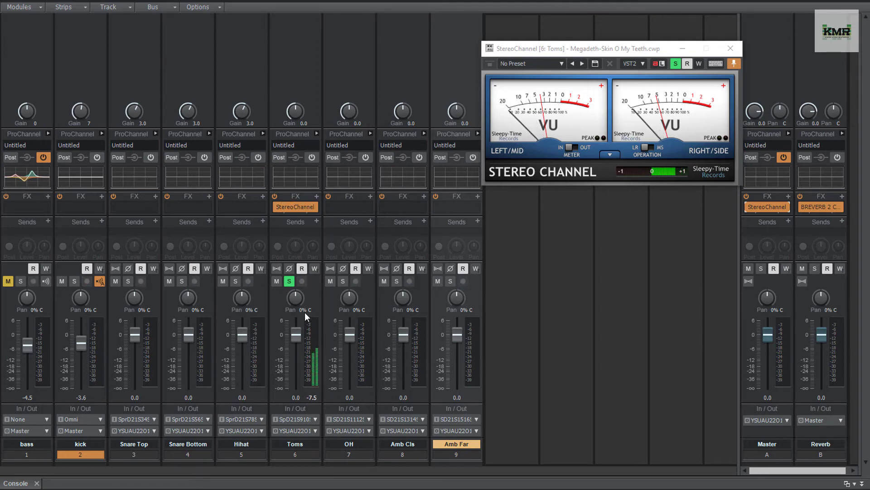
{"action": "left_click", "coordinate": [287, 280]}
Solo OH, move StereoChannel onto it, set its input gain to 3.9 during playback, and stop playback
{"action": "left_click", "coordinate": [342, 281]}
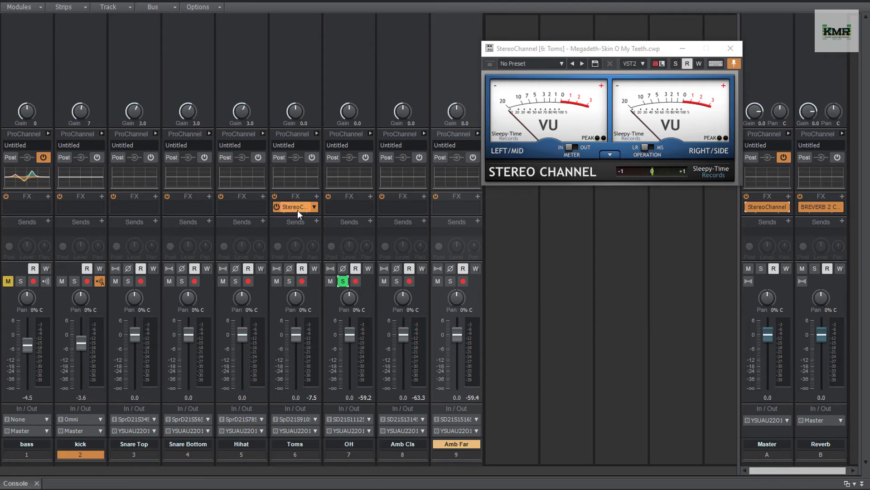
{"action": "left_click_drag", "start_coordinate": [297, 210], "coordinate": [348, 208]}
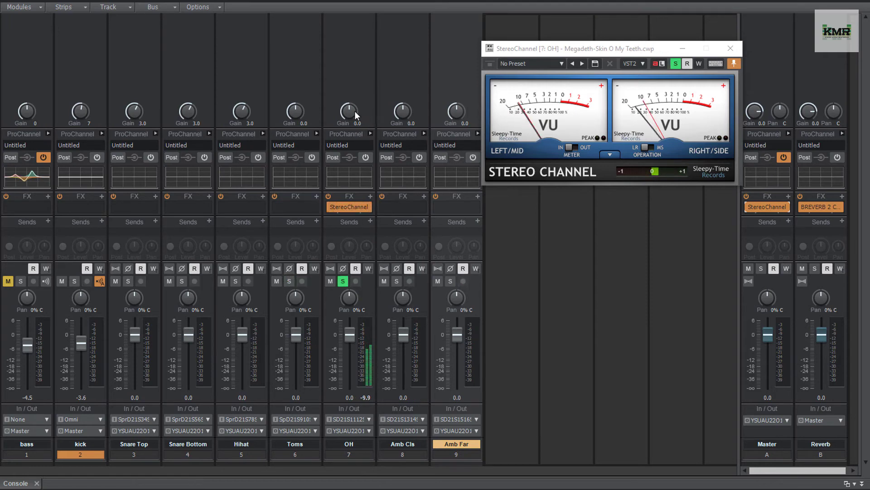
{"action": "left_click_drag", "start_coordinate": [349, 112], "coordinate": [349, 110]}
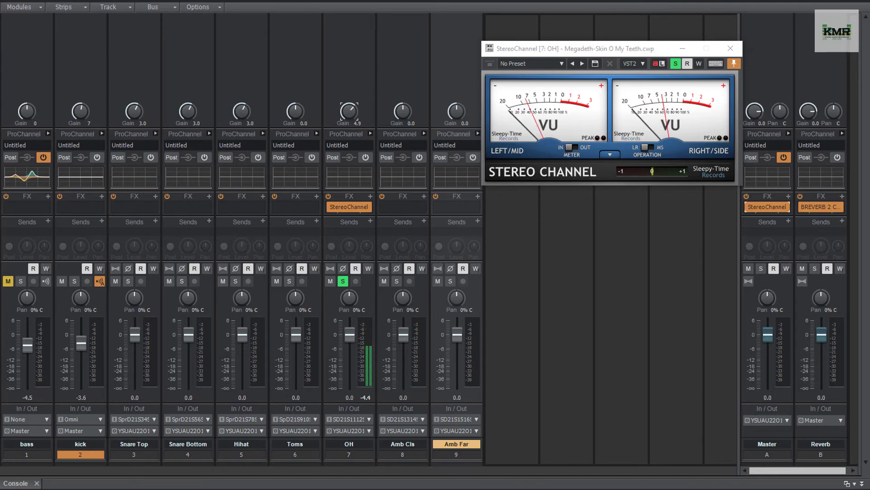
{"action": "left_click_drag", "start_coordinate": [349, 111], "coordinate": [349, 111]}
{"action": "key", "text": "space"}
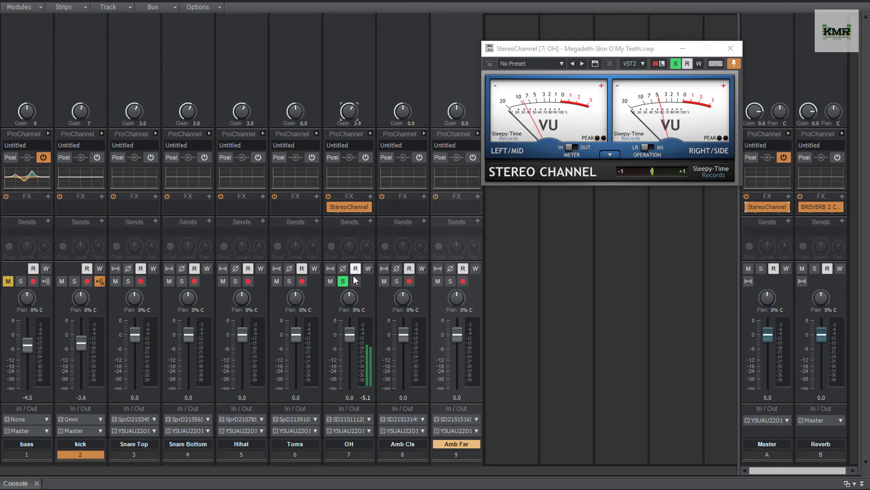
Solo Amb Cls, move StereoChannel onto it, and set its input gain to 6.1
{"action": "left_click", "coordinate": [397, 281]}
{"action": "left_click_drag", "start_coordinate": [349, 206], "coordinate": [403, 207]}
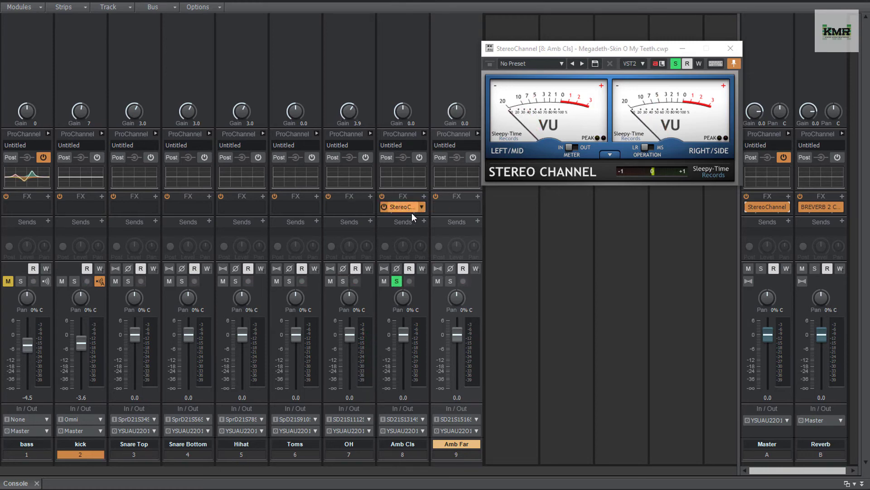
{"action": "mouse_move", "coordinate": [403, 111]}
{"action": "left_mouse_down"}
{"action": "mouse_move", "coordinate": [403, 99]}
{"action": "mouse_move", "coordinate": [403, 110]}
{"action": "left_mouse_up"}
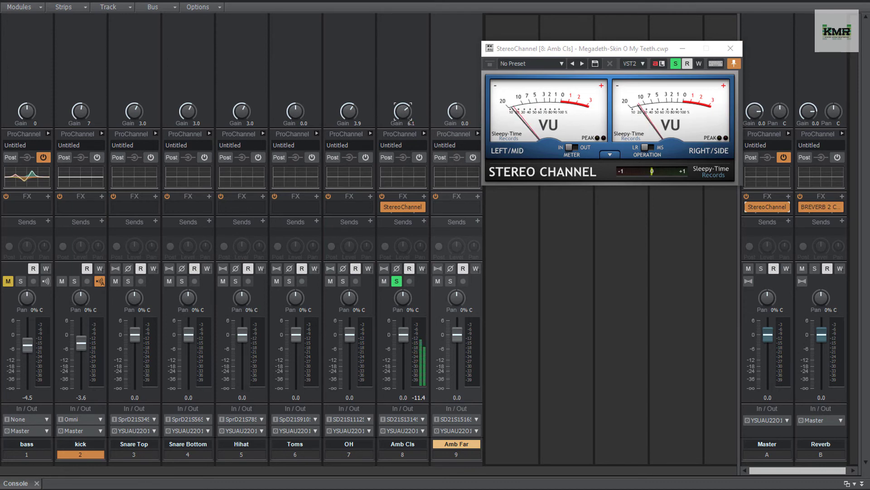
Move StereoChannel to Amb Far, solo that channel instead of Amb Cls, and set its input gain to 6.1
{"action": "left_click_drag", "start_coordinate": [402, 207], "coordinate": [456, 206]}
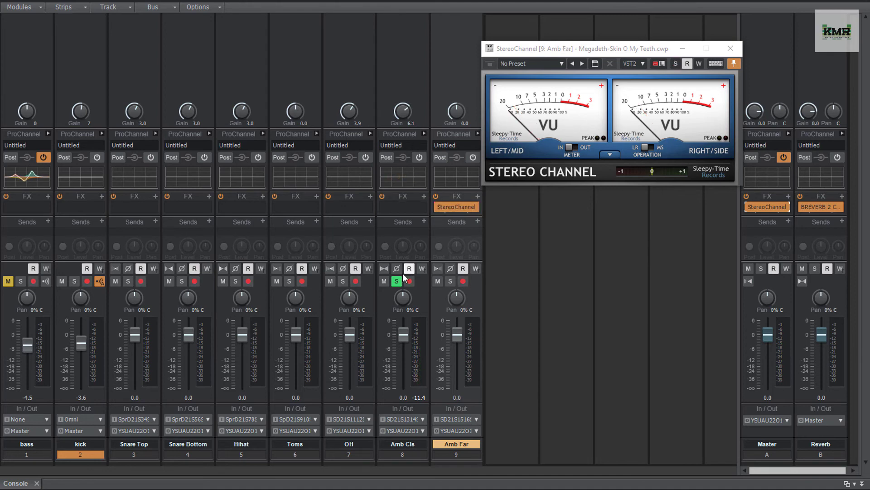
{"action": "left_click", "coordinate": [397, 281]}
{"action": "left_click", "coordinate": [449, 281]}
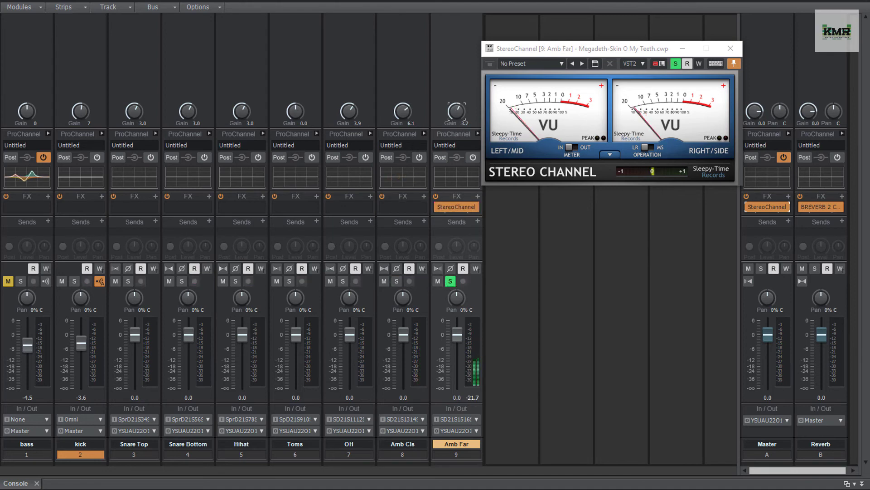
{"action": "left_click_drag", "start_coordinate": [457, 111], "coordinate": [456, 104]}
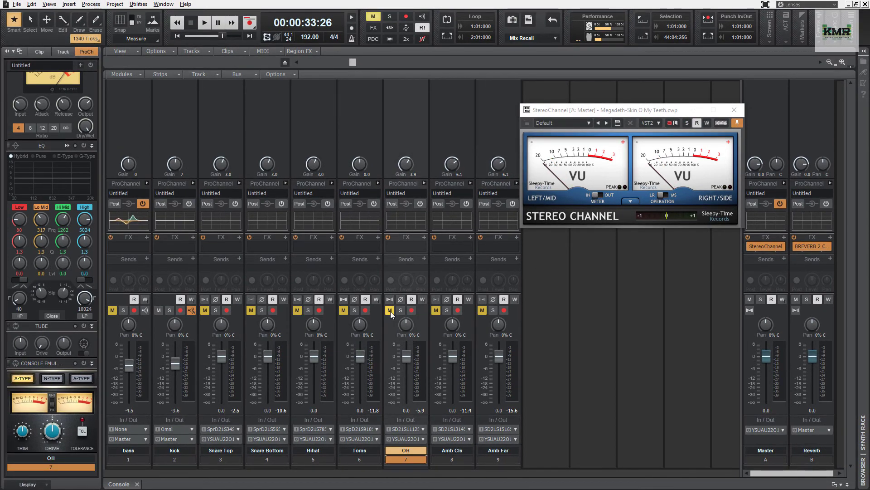
Unmute OH, start playback, and lower the OH fader to -4.7 dB against the kick
{"action": "left_click", "coordinate": [390, 311]}
{"action": "left_click_drag", "start_coordinate": [405, 356], "coordinate": [403, 362]}
{"action": "key", "text": "space"}
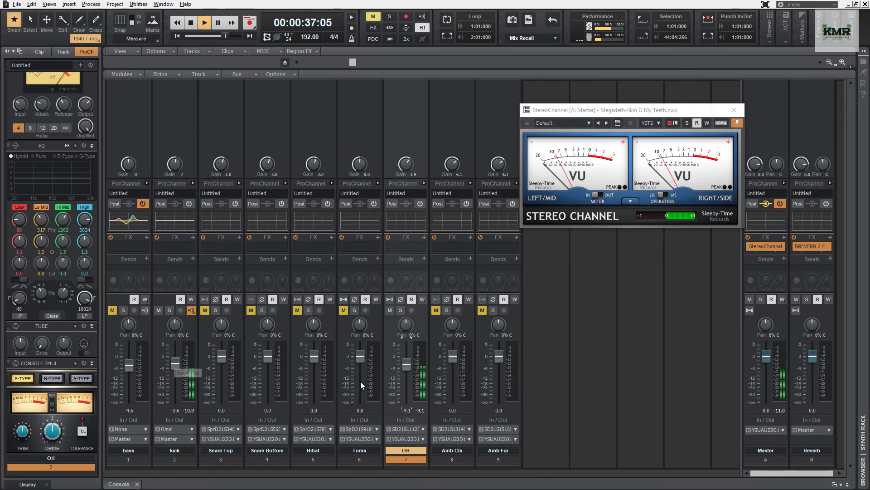
{"action": "left_click_drag", "start_coordinate": [407, 367], "coordinate": [407, 365]}
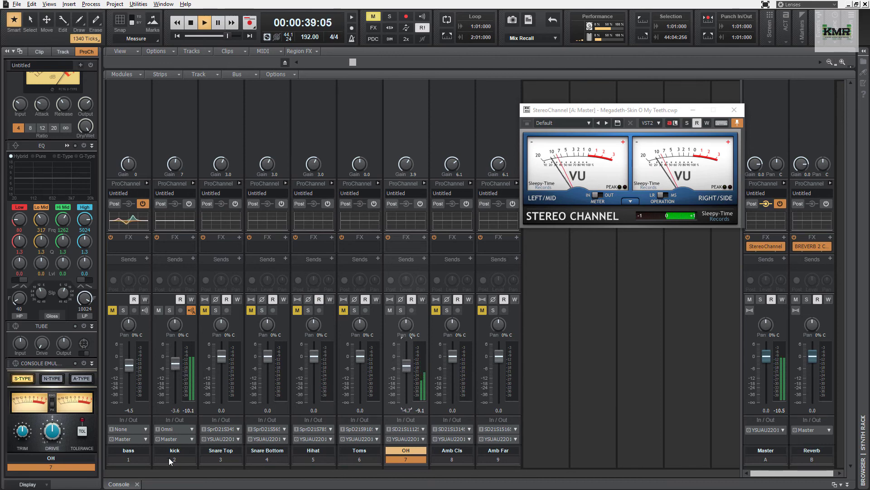
Unmute Snare Top and Snare Bottom and set their faders to -3.5 and -6.3 dB
{"action": "left_click", "coordinate": [205, 310]}
{"action": "left_click_drag", "start_coordinate": [221, 356], "coordinate": [220, 362]}
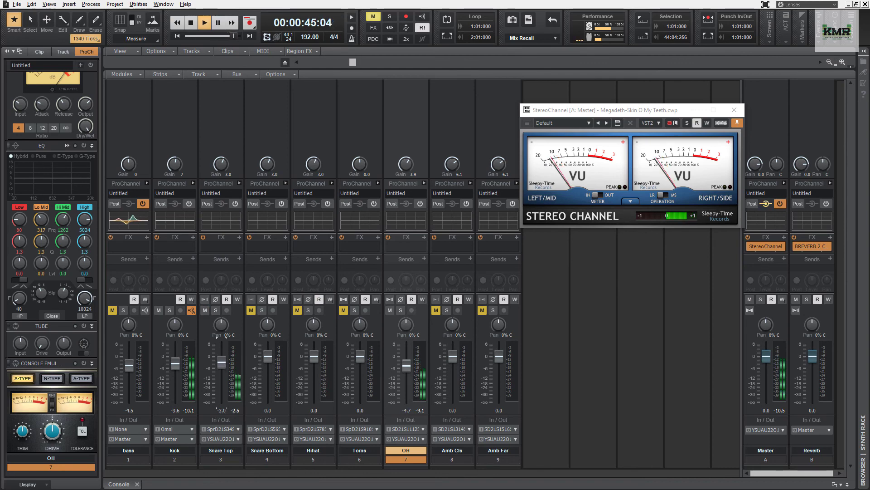
{"action": "left_click_drag", "start_coordinate": [268, 355], "coordinate": [268, 370]}
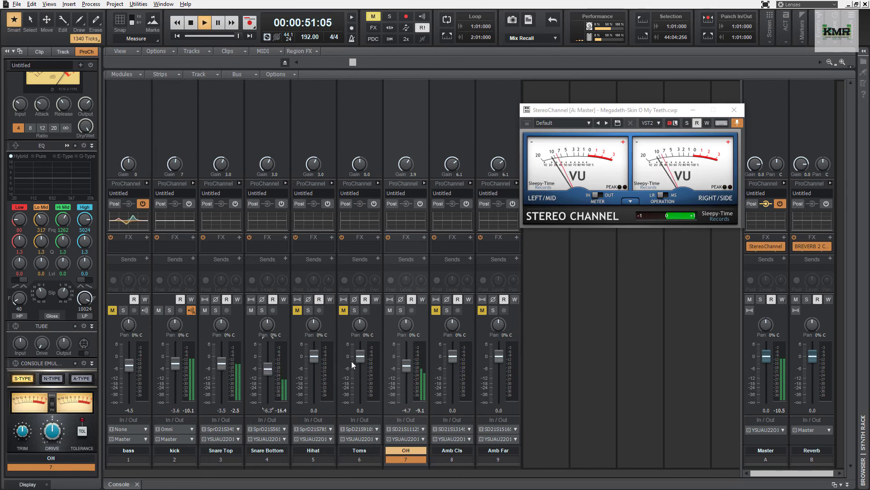
Unmute Hihat and lower its fader to -3.0 dB
{"action": "key", "text": "space"}
{"action": "left_click", "coordinate": [297, 310]}
{"action": "key", "text": "space"}
{"action": "left_click_drag", "start_coordinate": [315, 356], "coordinate": [315, 363]}
Restart playback from about measure 12 in the track view and lower the Hihat fader to -8.2 dB in the console
{"action": "key", "text": "d"}
{"action": "key", "text": "space"}
{"action": "left_click", "coordinate": [357, 179]}
{"action": "key", "text": "space"}
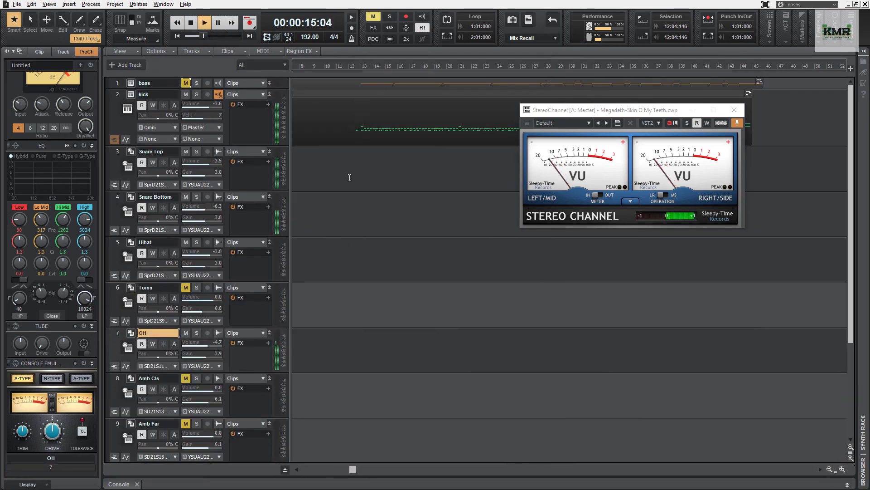
{"action": "key", "text": "d"}
{"action": "left_click_drag", "start_coordinate": [315, 362], "coordinate": [315, 373]}
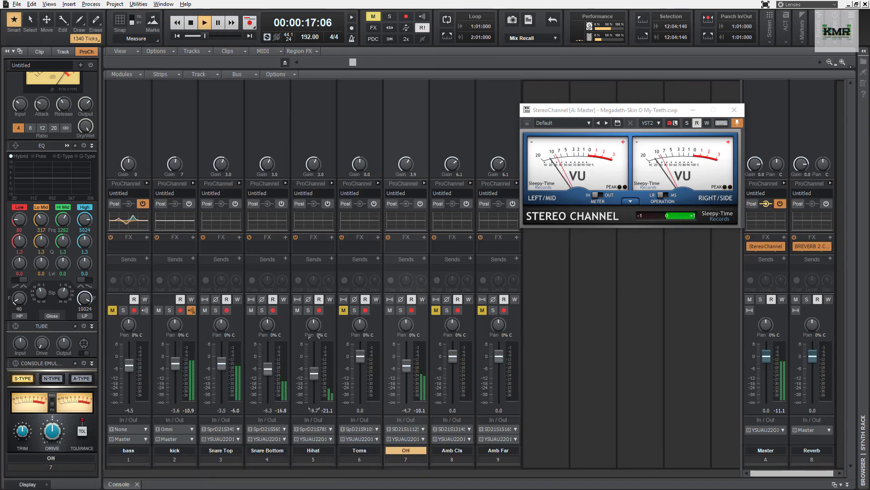
Unmute Toms, Amb Cls and Amb Far and set their faders to -4.5, -5.5 and -8.9 dB
{"action": "left_click", "coordinate": [344, 310]}
{"action": "left_click_drag", "start_coordinate": [360, 356], "coordinate": [360, 365]}
{"action": "left_click", "coordinate": [436, 310]}
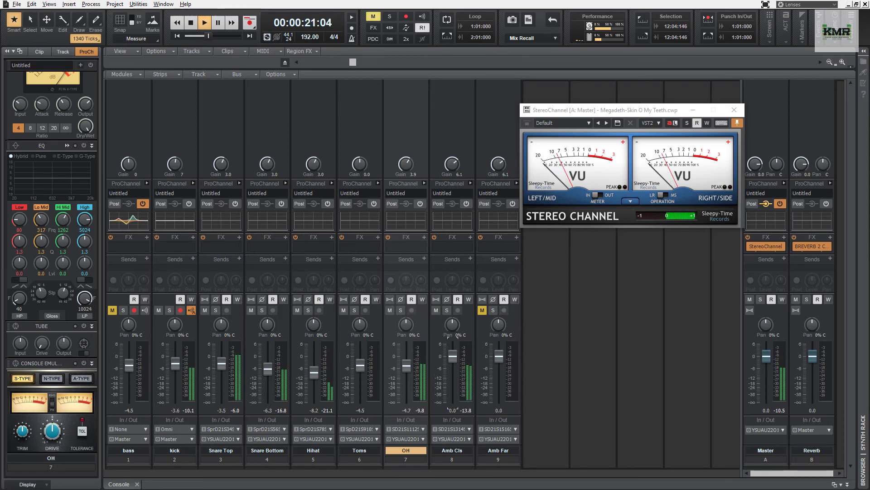
{"action": "mouse_move", "coordinate": [453, 355]}
{"action": "left_mouse_down"}
{"action": "mouse_move", "coordinate": [453, 370]}
{"action": "mouse_move", "coordinate": [501, 361]}
{"action": "mouse_move", "coordinate": [499, 374]}
{"action": "mouse_move", "coordinate": [457, 364]}
{"action": "left_mouse_up"}
{"action": "left_click", "coordinate": [483, 311]}
{"action": "left_click", "coordinate": [459, 361]}
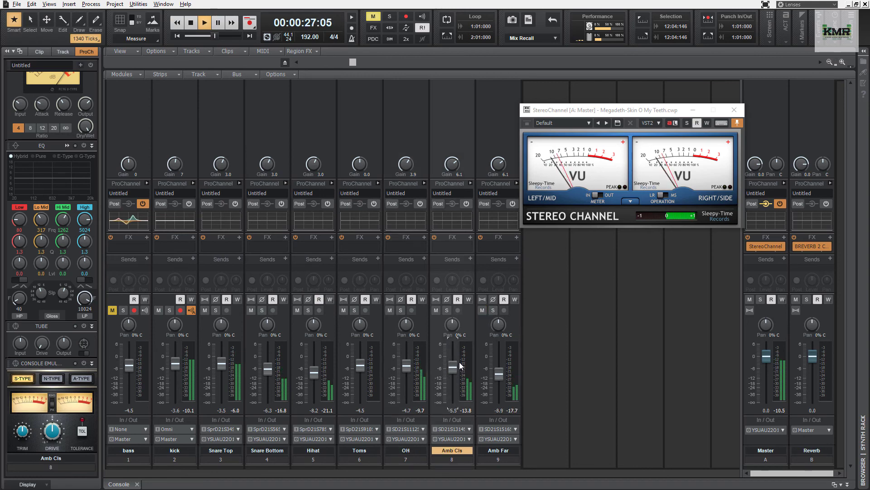
Fine-tune the faders to kick -4.7, Snare Top -3.0, Amb Cls -4.4 and Amb Far -8.2 dB, and stop playback
{"action": "left_click_drag", "start_coordinate": [178, 361], "coordinate": [218, 364]}
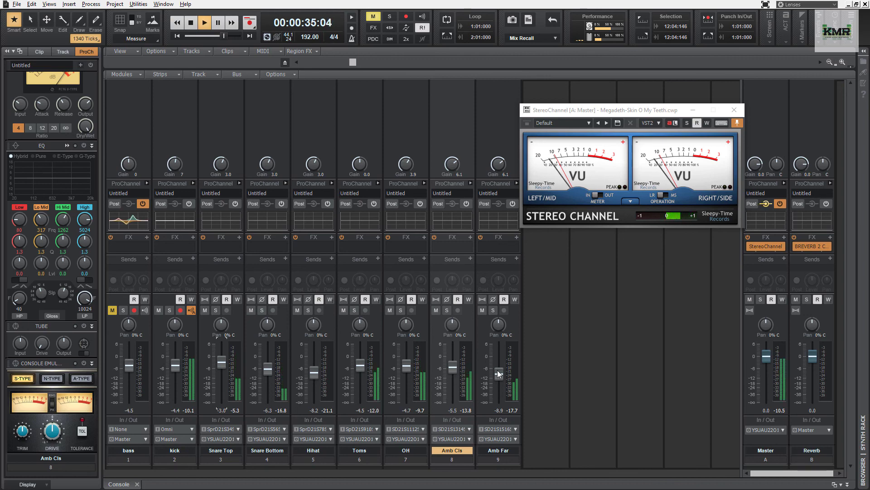
{"action": "left_click_drag", "start_coordinate": [497, 370], "coordinate": [449, 366]}
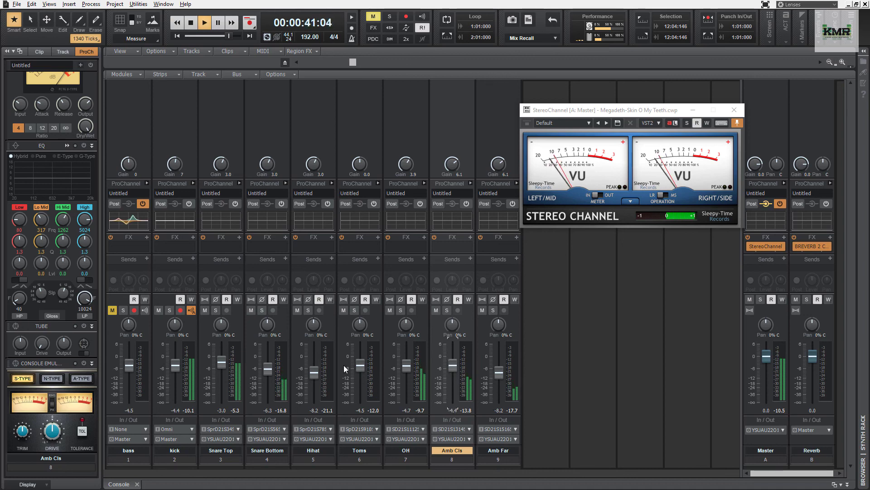
{"action": "left_click_drag", "start_coordinate": [175, 365], "coordinate": [176, 366]}
{"action": "key", "text": "space"}
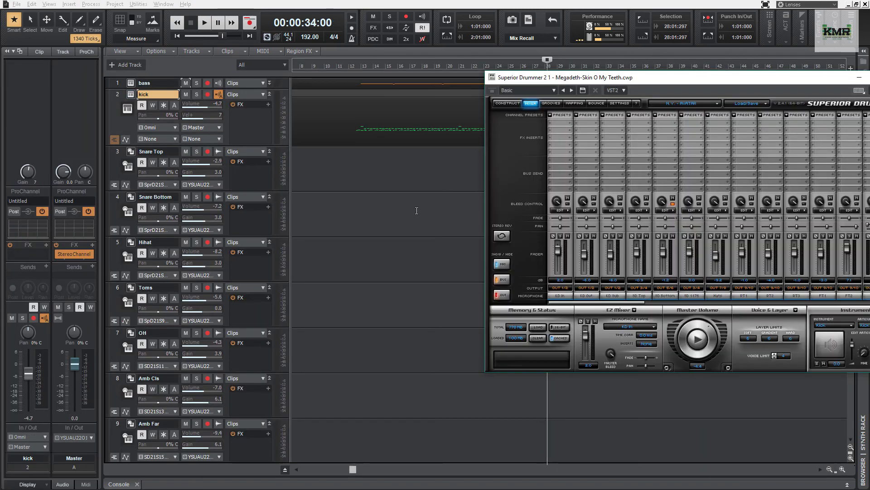
Bring the Superior Drummer mixer window fully into view, close it, and show the console
{"action": "left_click_drag", "start_coordinate": [682, 77], "coordinate": [506, 118]}
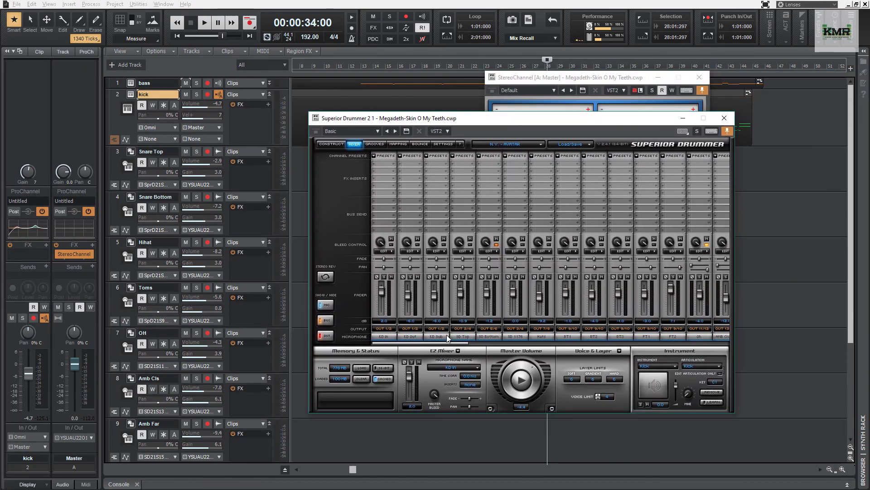
{"action": "left_click", "coordinate": [733, 117]}
{"action": "key", "text": "alt+3"}
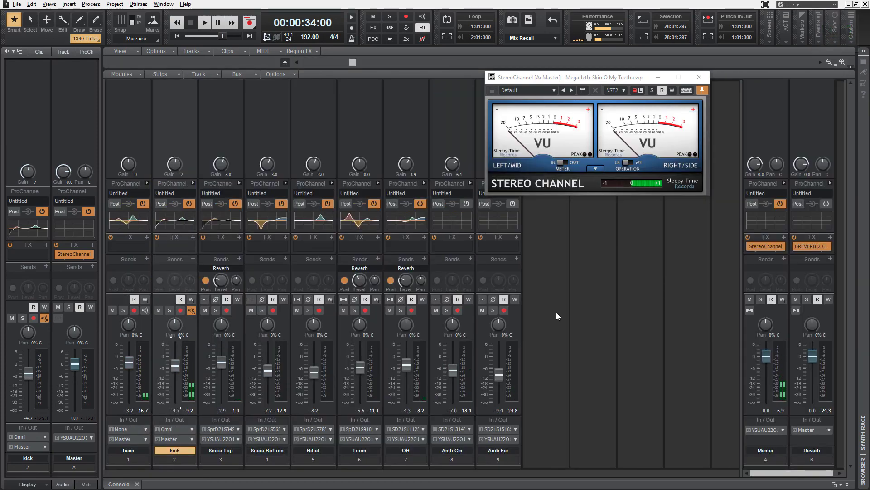